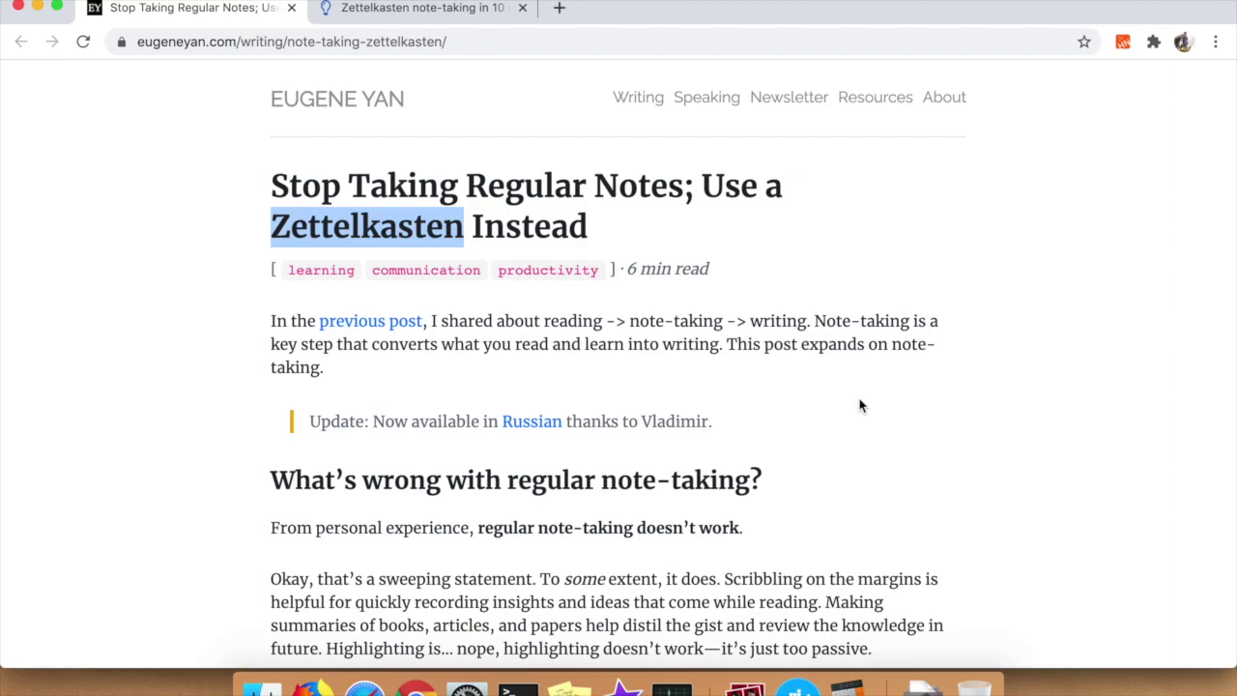
Scroll through the article's 'What is a Zettelkasten?' section down to the Literature note part.
scroll(860, 406, down, 2)
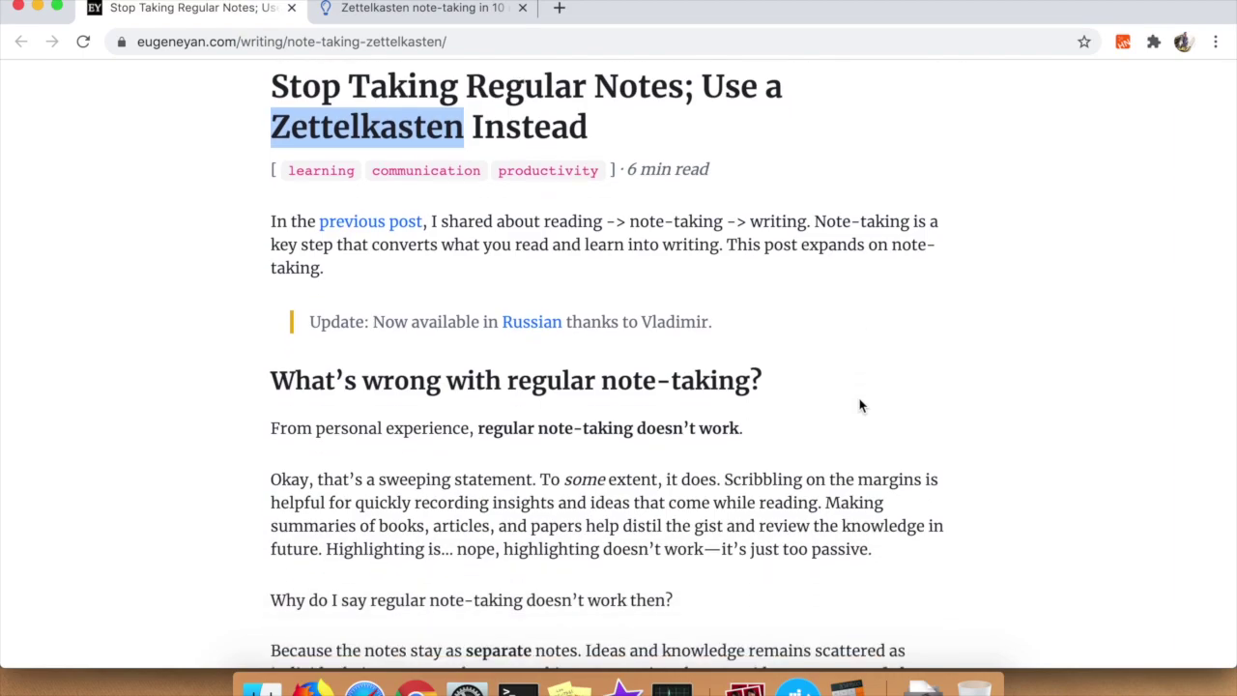
scroll(860, 406, down, 2)
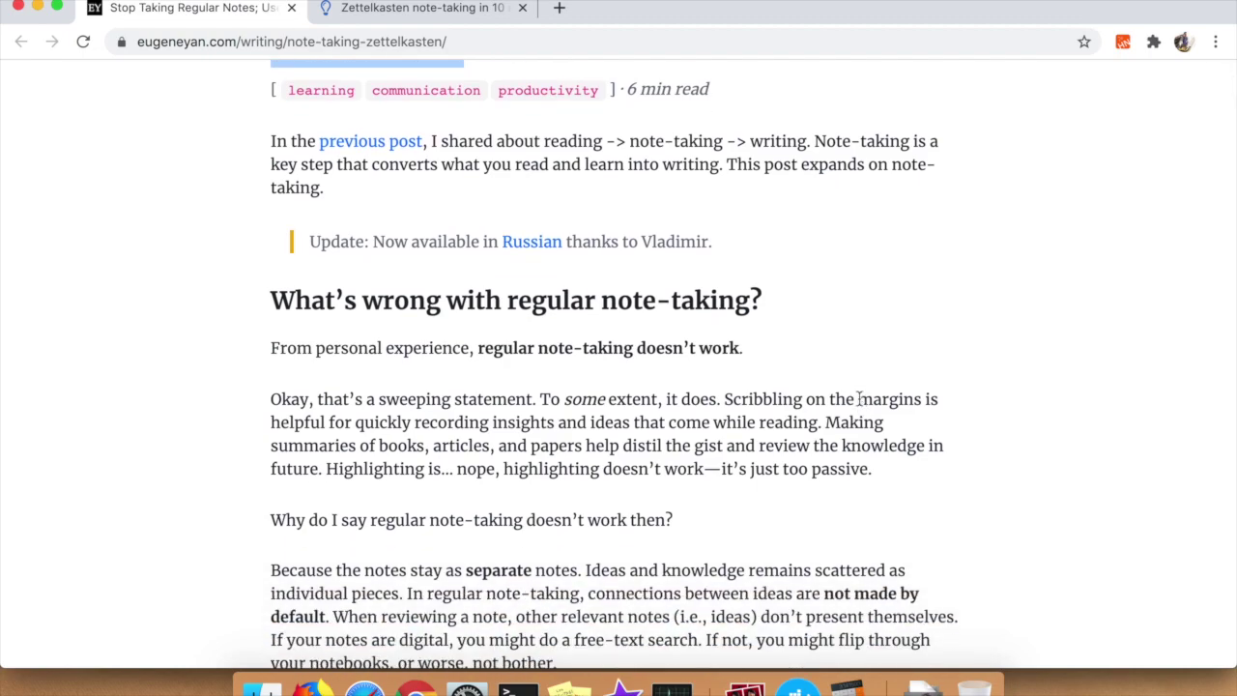
scroll(860, 399, down, 1)
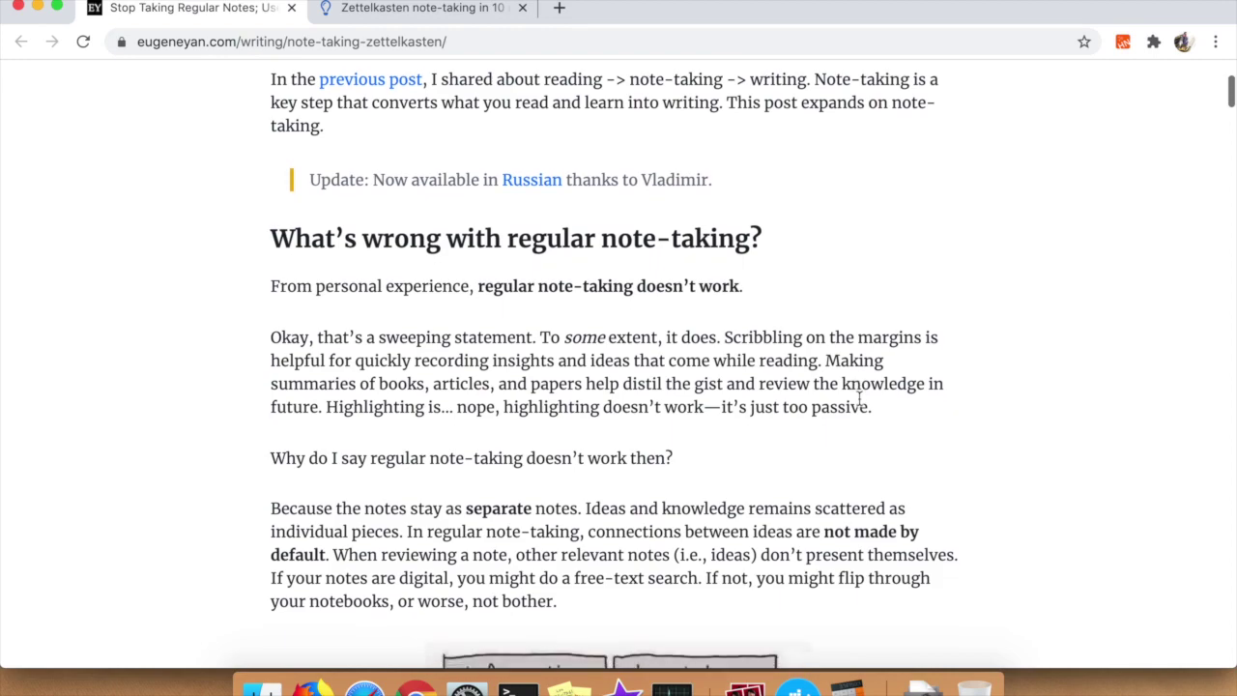
scroll(859, 399, down, 1)
scroll(859, 399, down, 1)
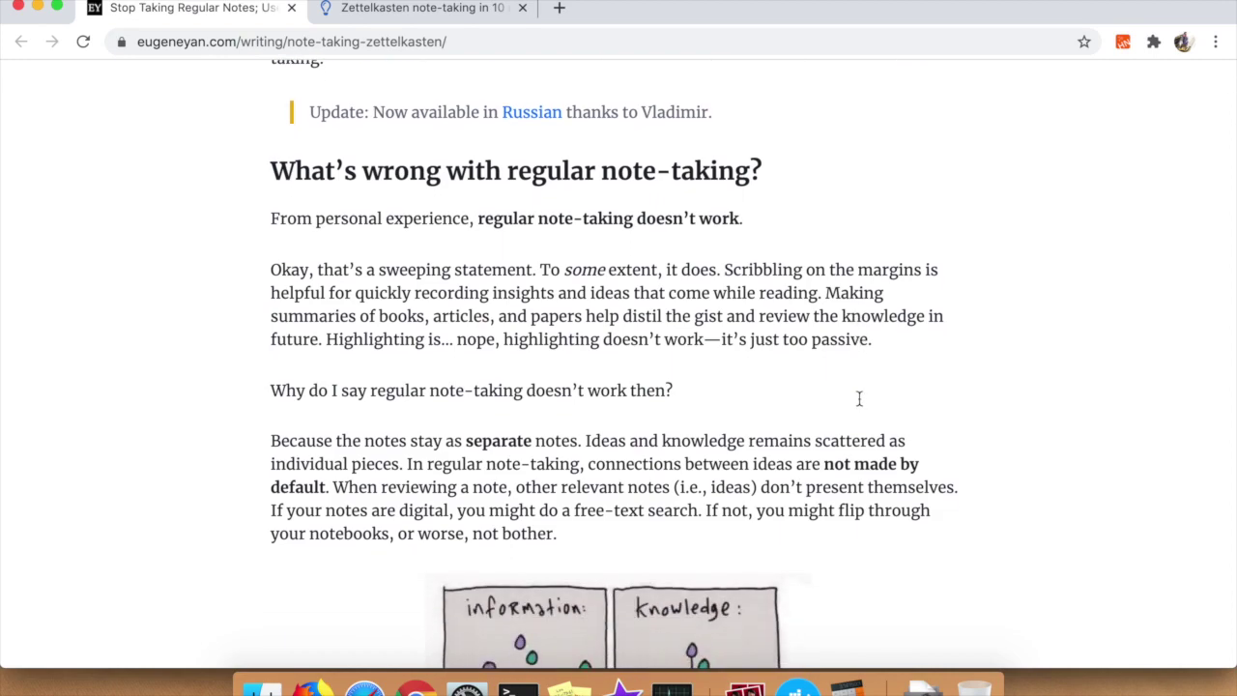
scroll(859, 400, down, 1)
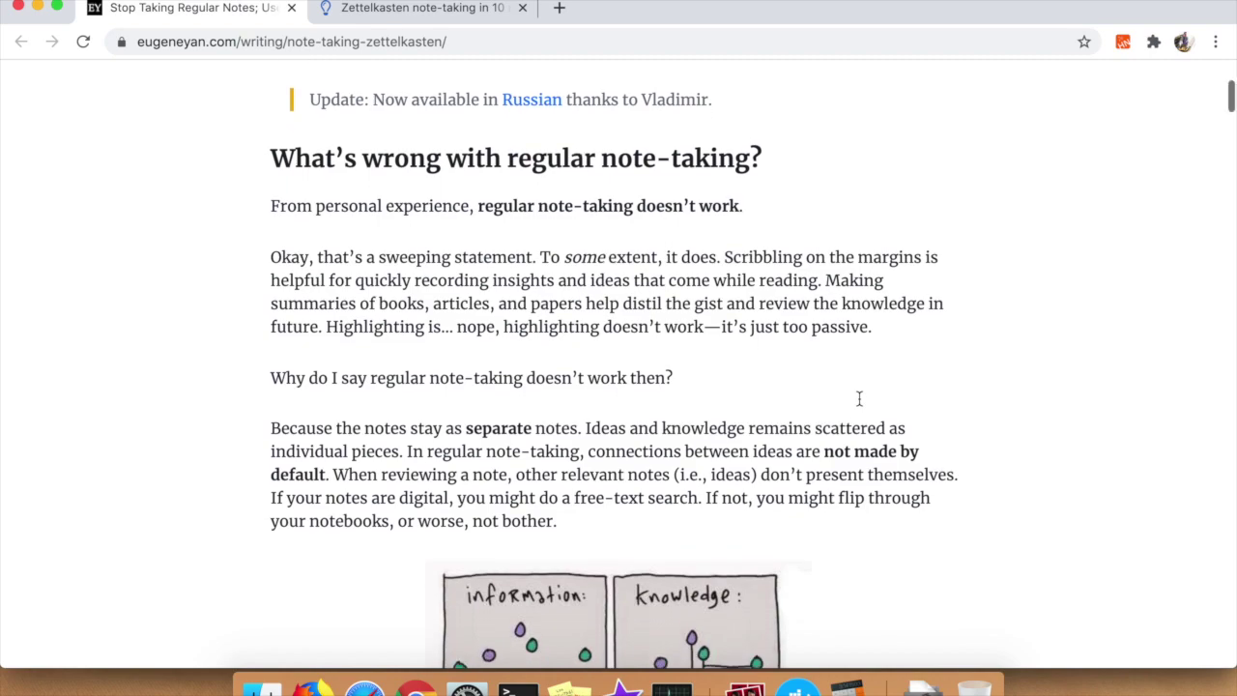
scroll(859, 399, down, 1)
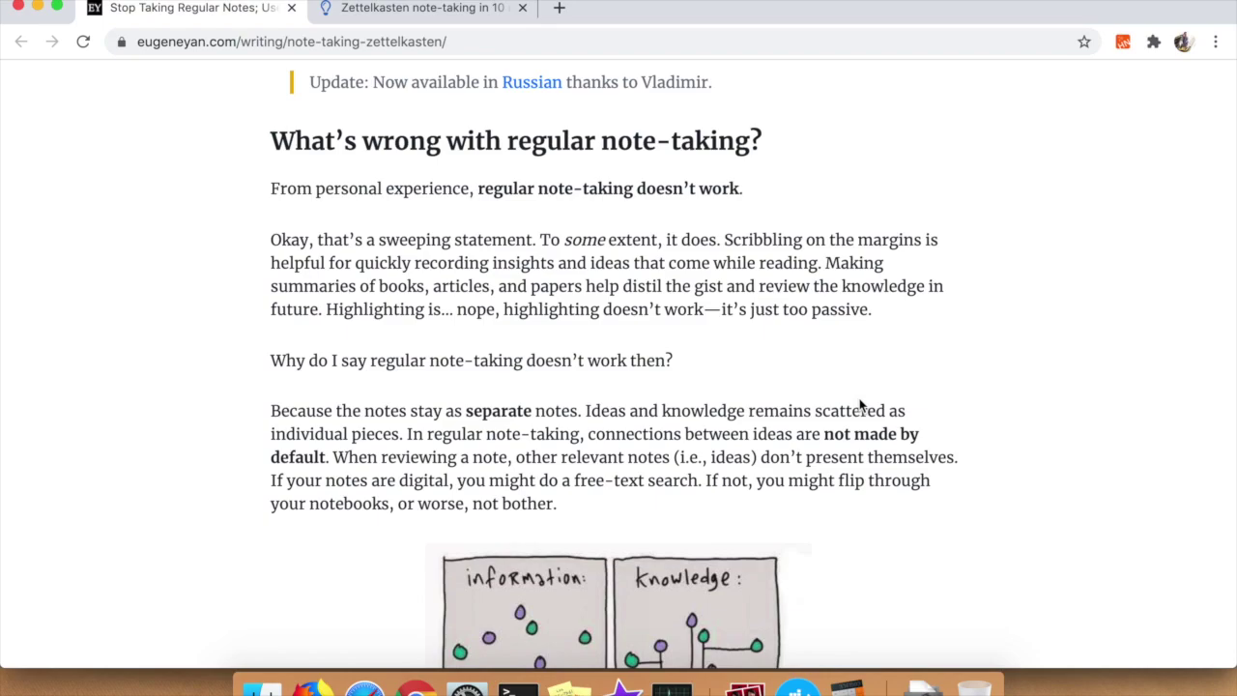
scroll(860, 403, down, 5)
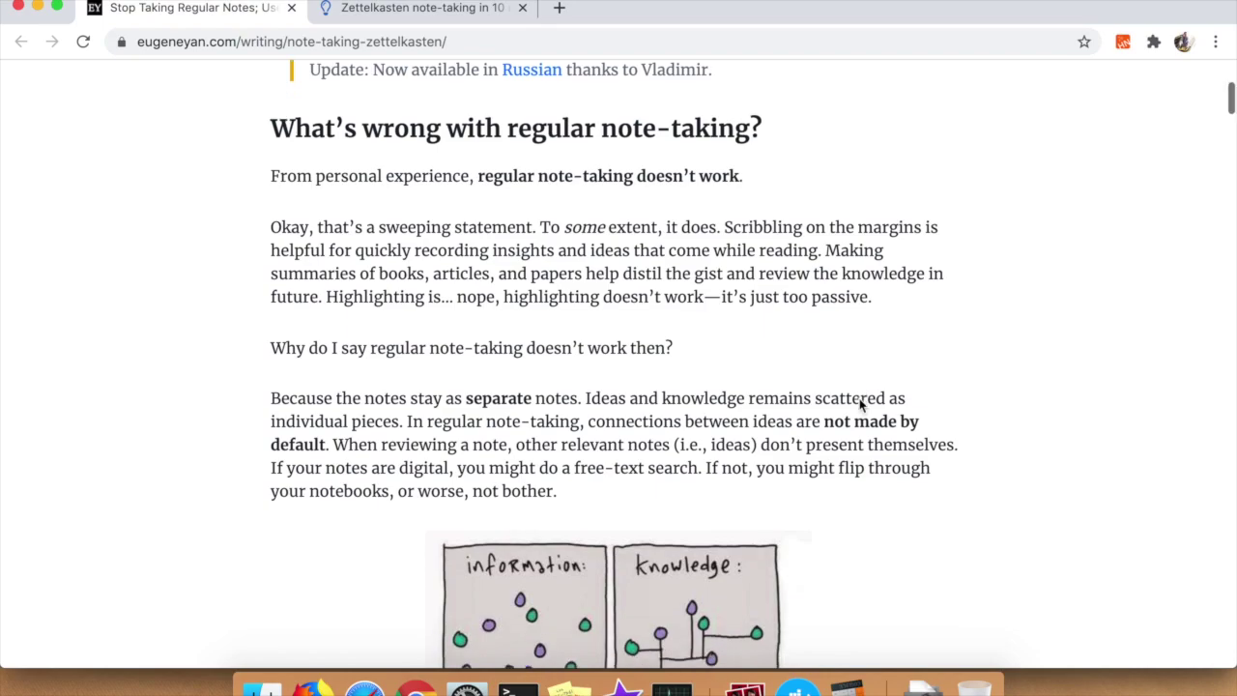
scroll(862, 406, down, 3)
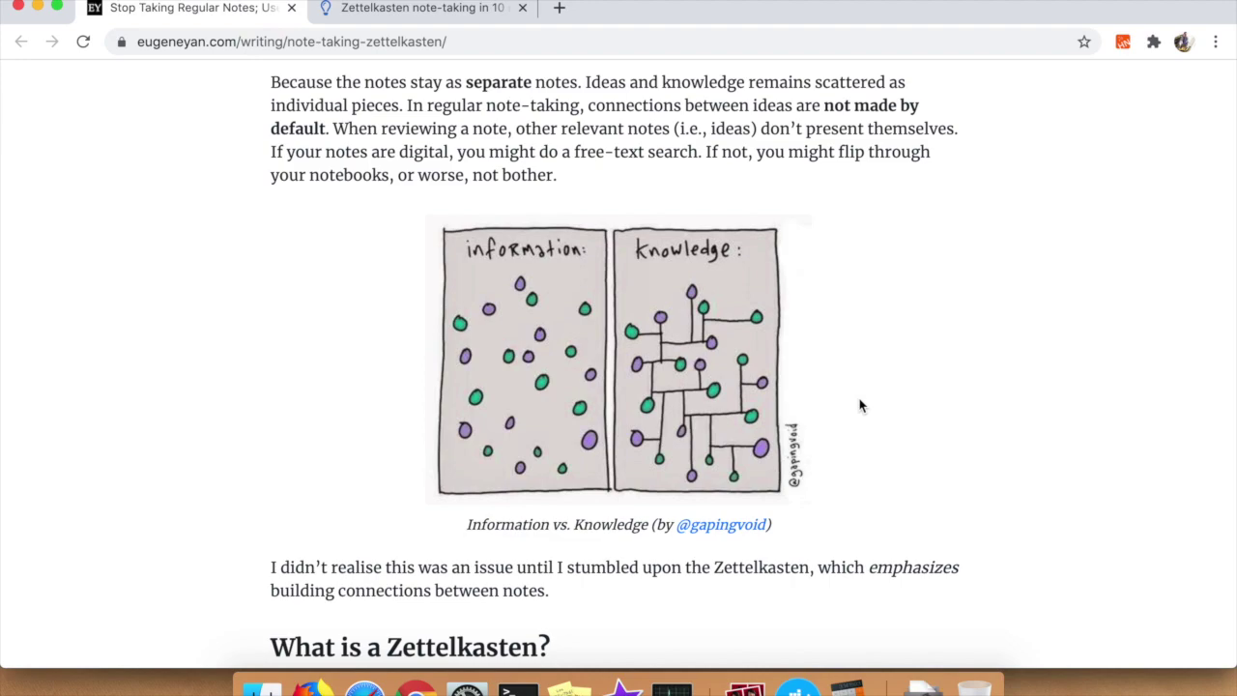
scroll(861, 406, down, 5)
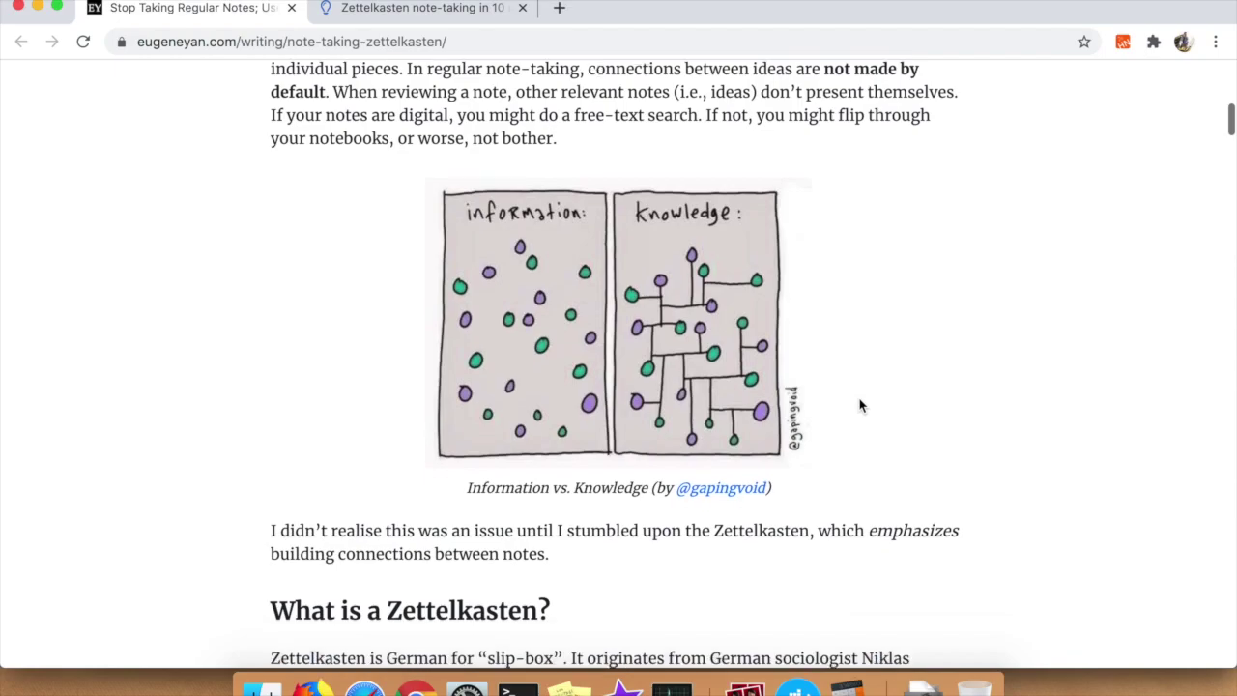
scroll(861, 406, down, 1)
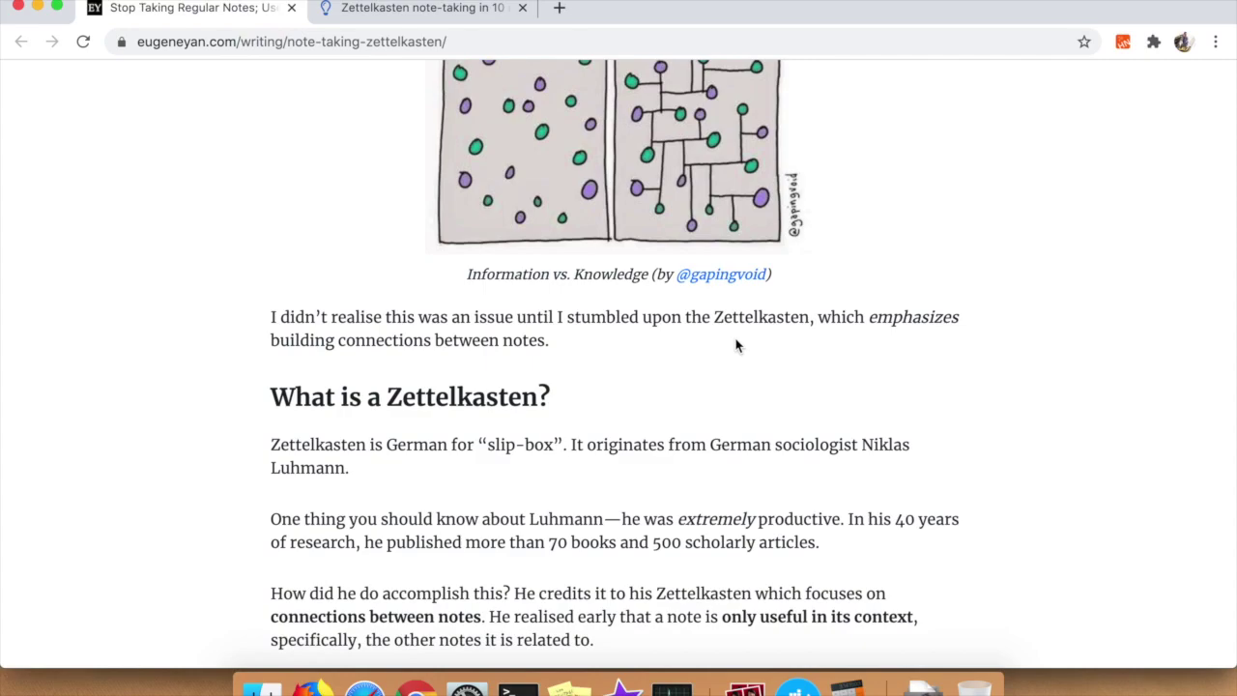
scroll(736, 345, down, 6)
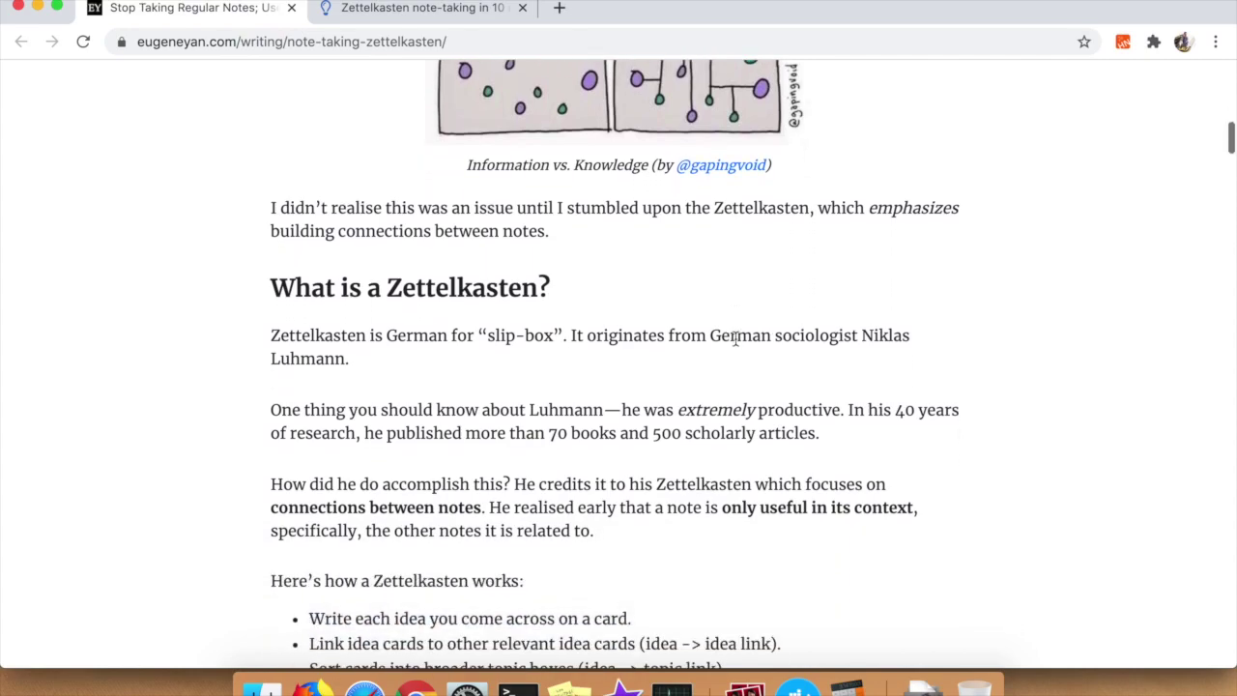
scroll(736, 338, down, 1)
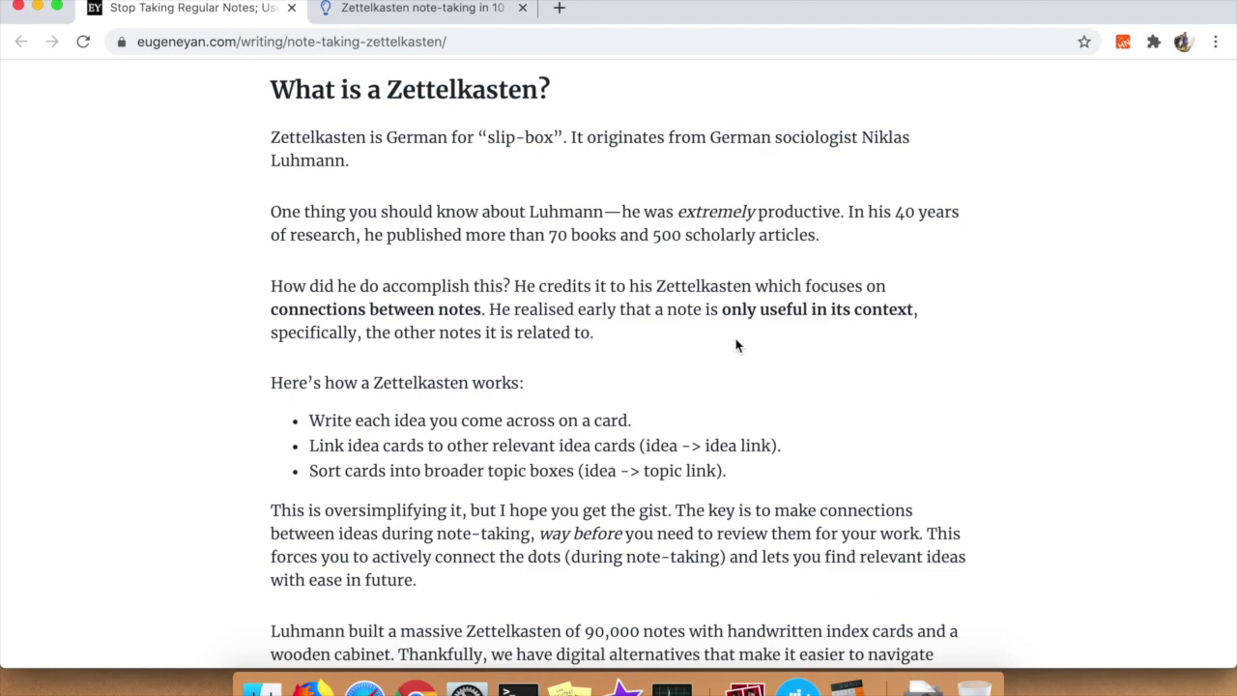
scroll(735, 345, down, 5)
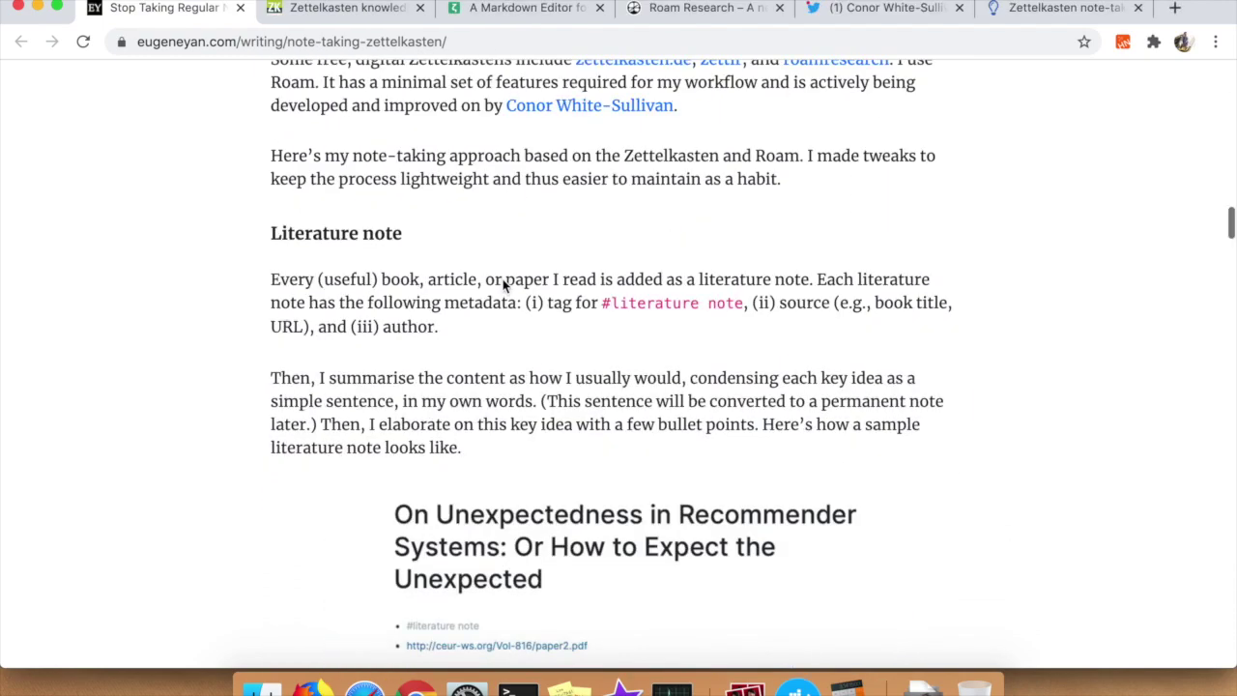
Close the Twitter profile tab in Chrome.
scroll(503, 285, down, 2)
scroll(503, 285, down, 1)
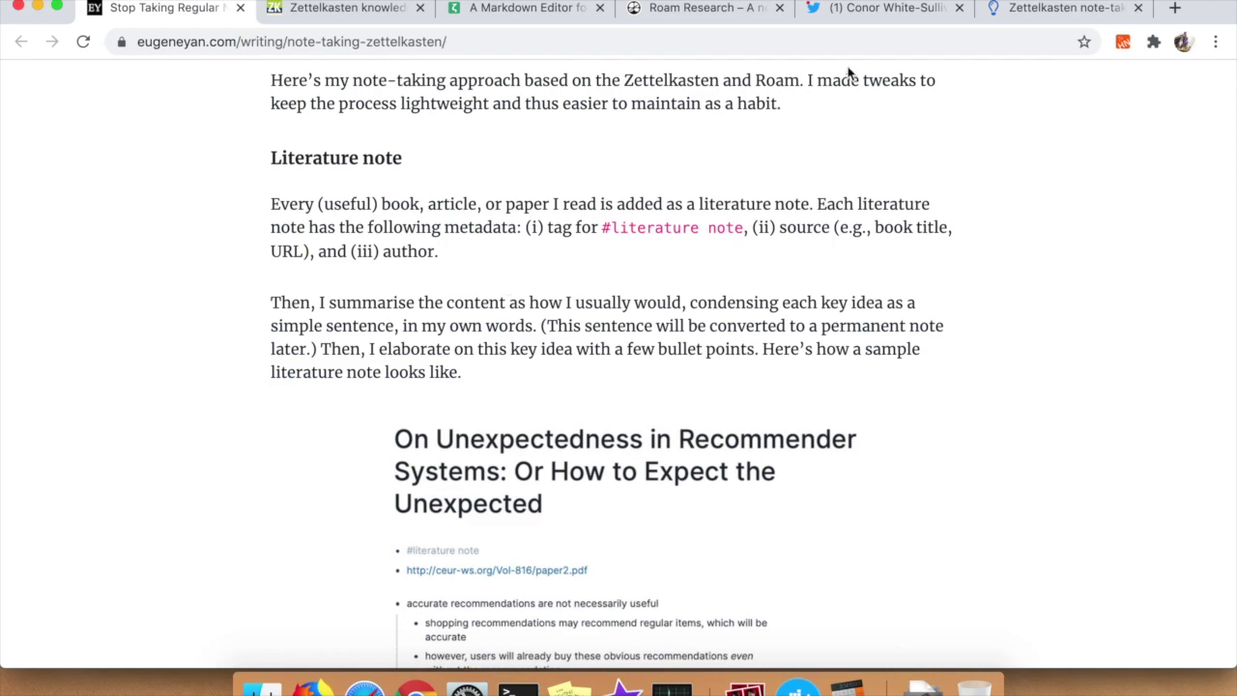
click(960, 7)
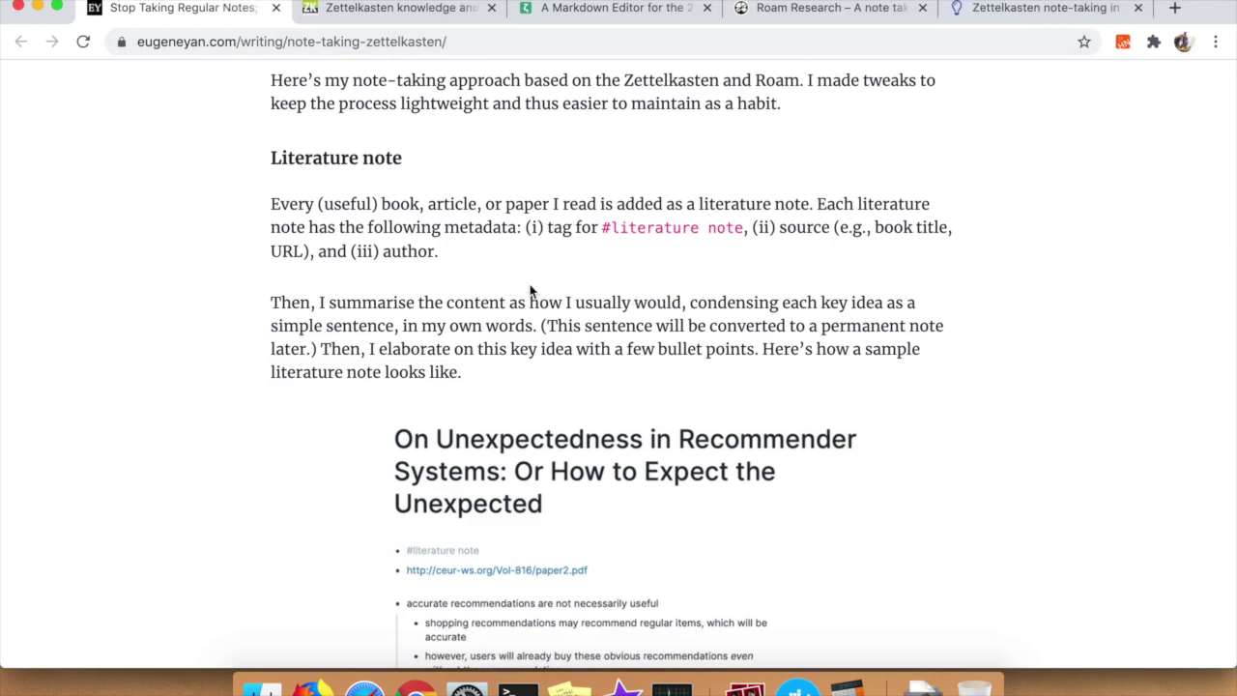
Read down through the article's Literature note and Permanent note sections.
scroll(530, 290, down, 2)
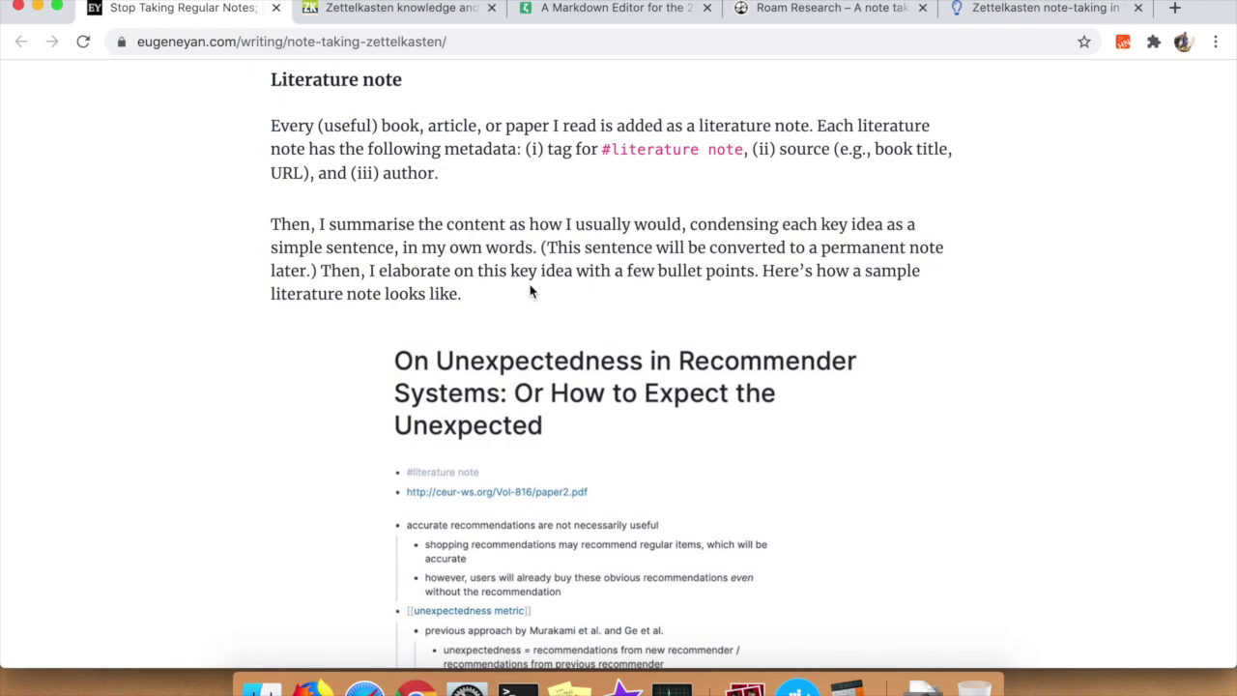
scroll(529, 292, down, 3)
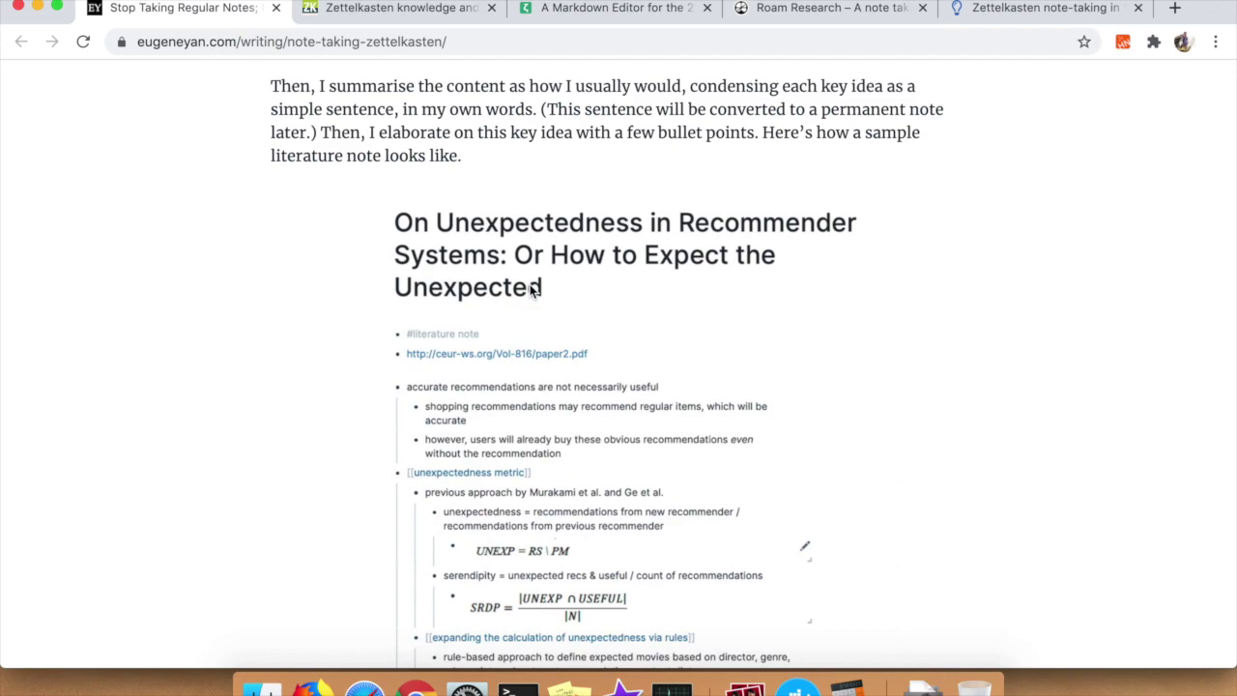
scroll(529, 287, down, 3)
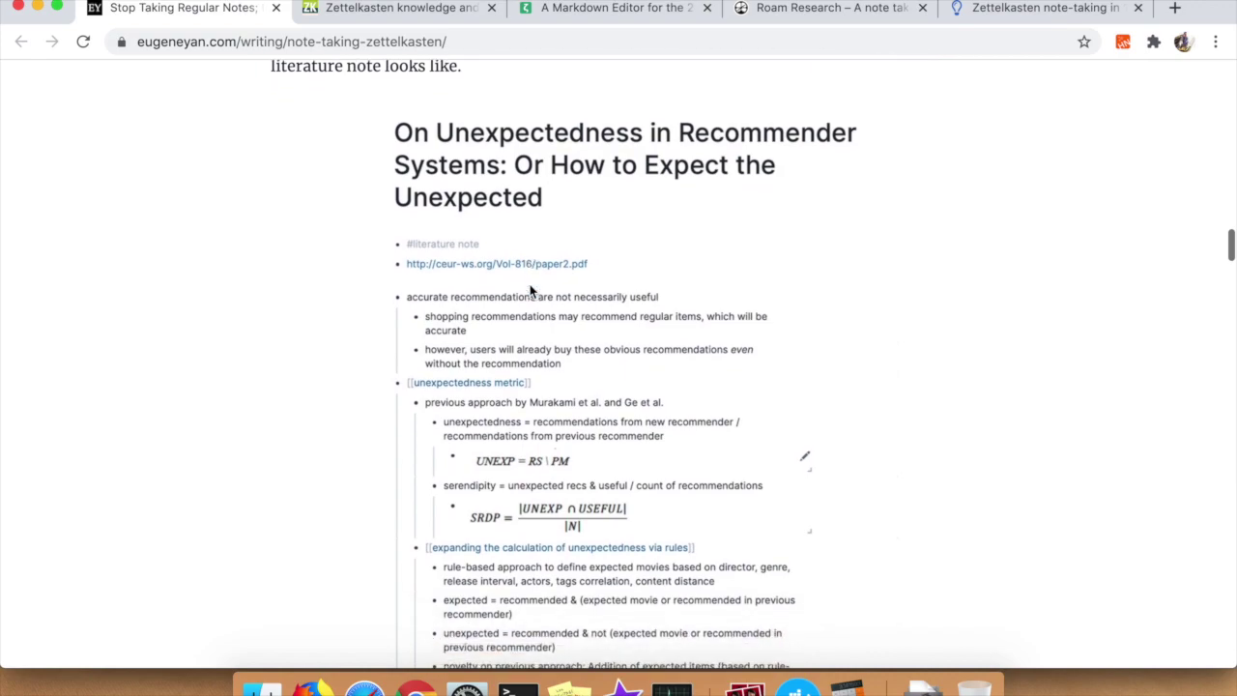
scroll(530, 287, down, 2)
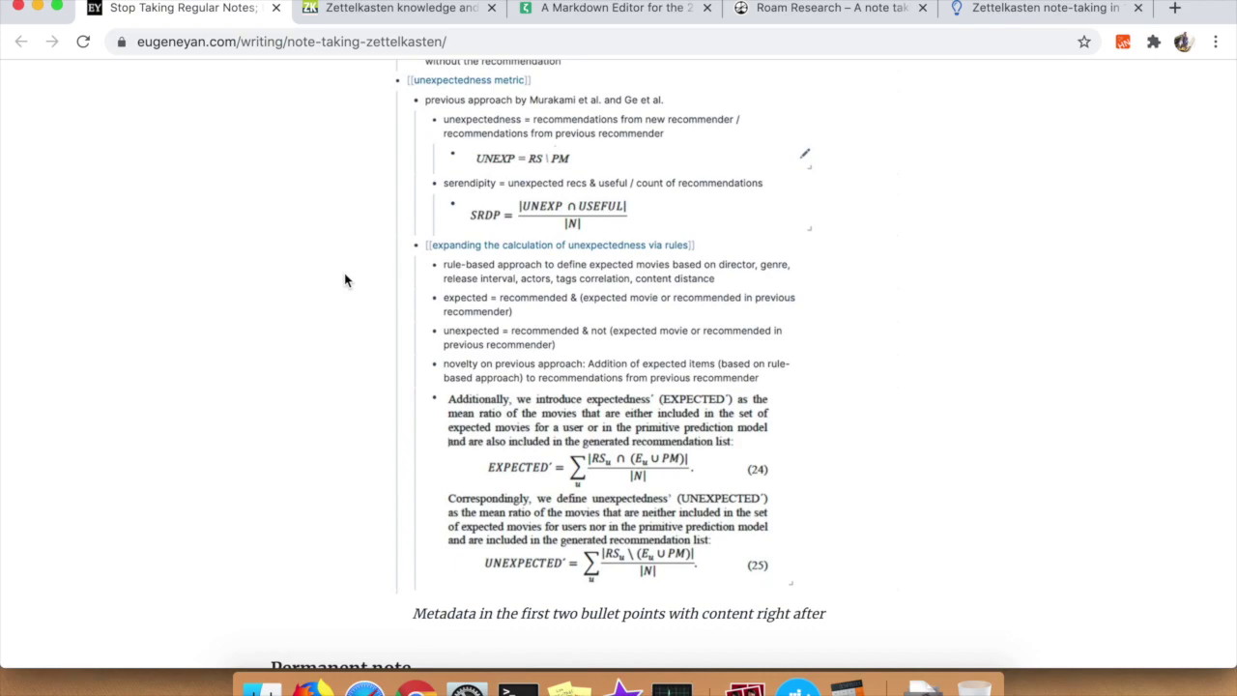
scroll(345, 279, down, 2)
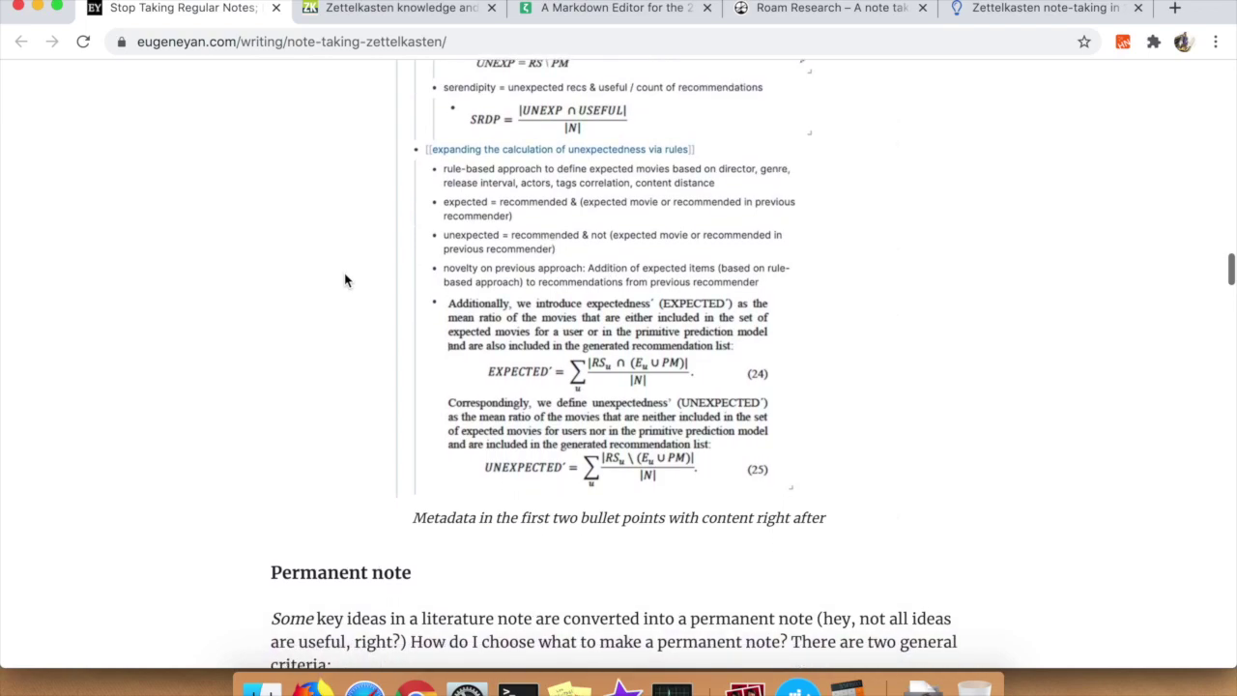
scroll(345, 281, down, 2)
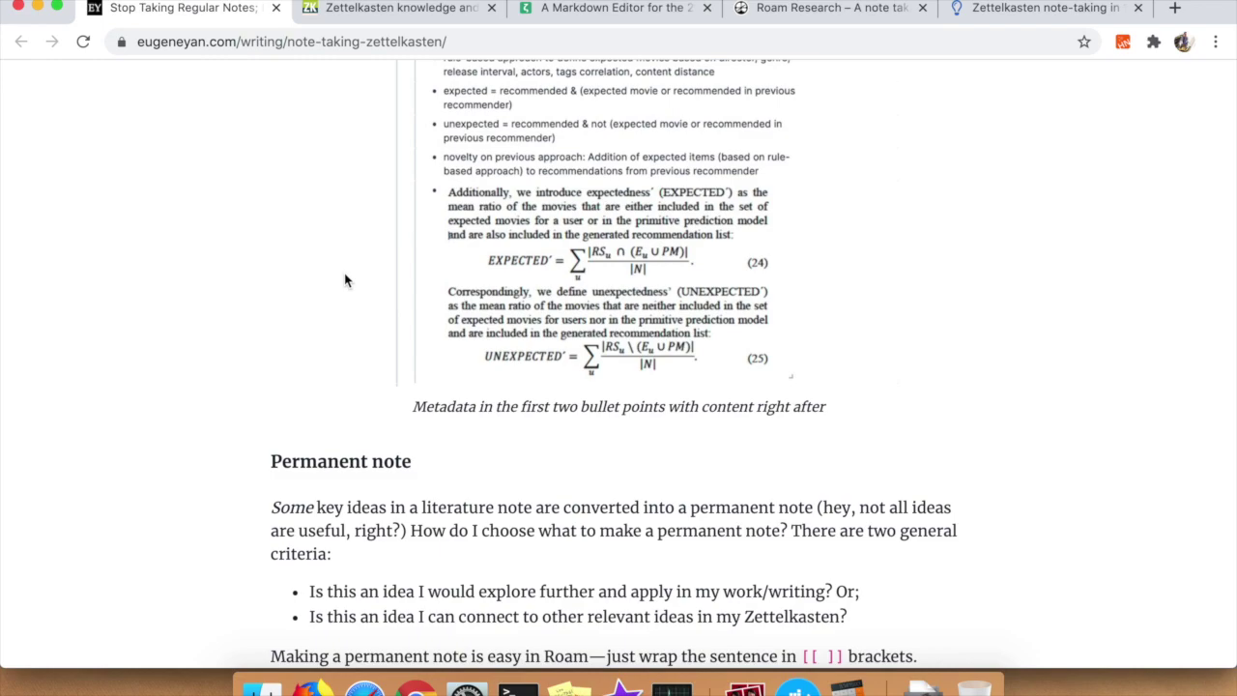
scroll(262, 299, down, 10)
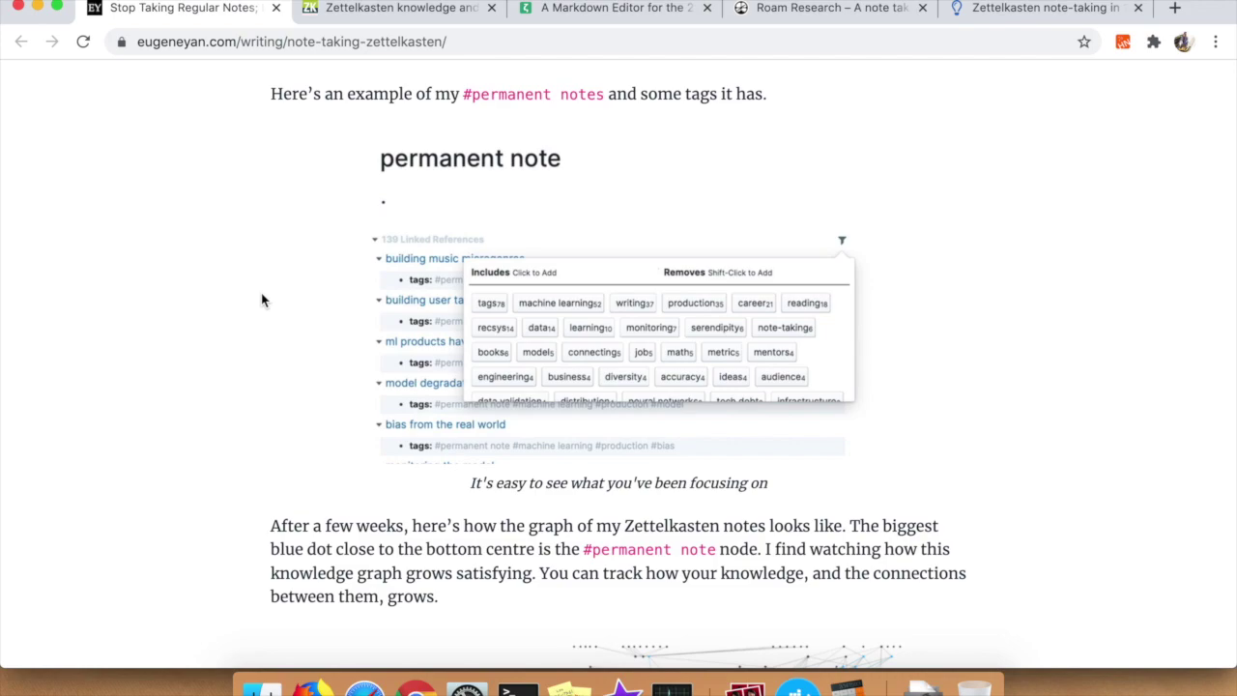
scroll(280, 319, down, 1)
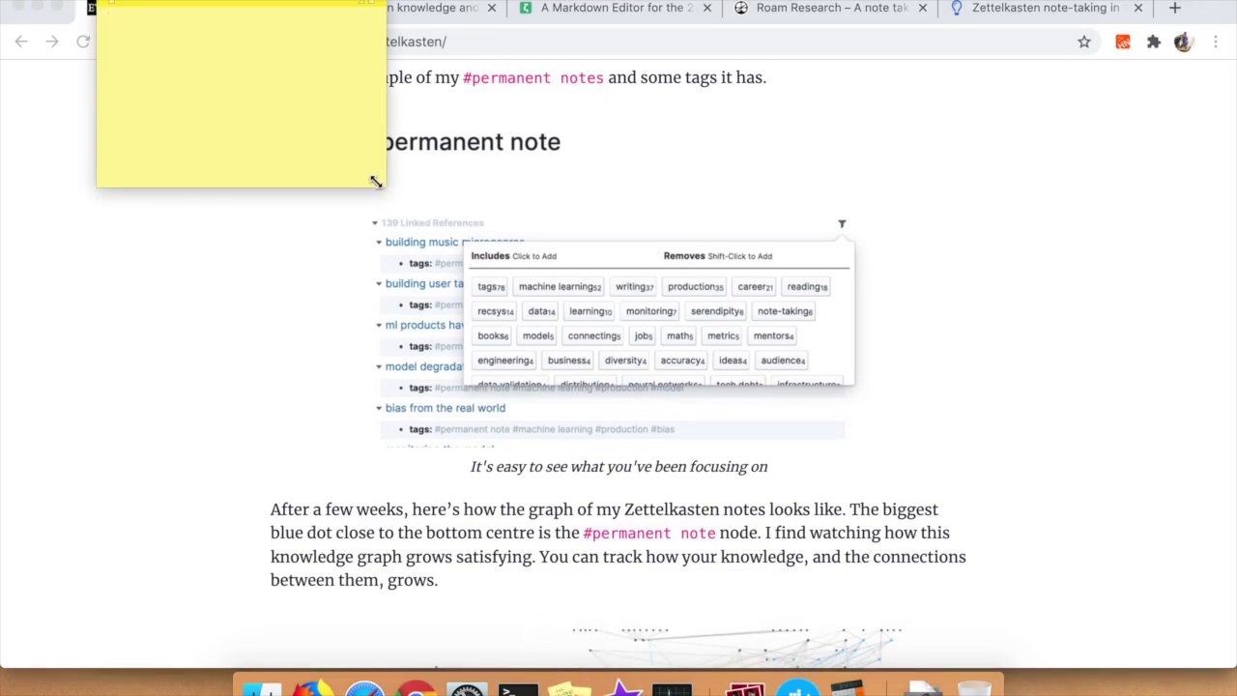
Write a sticky note asking whether anyone has put their Zettelkasten in public.
text(has anyone put out a)
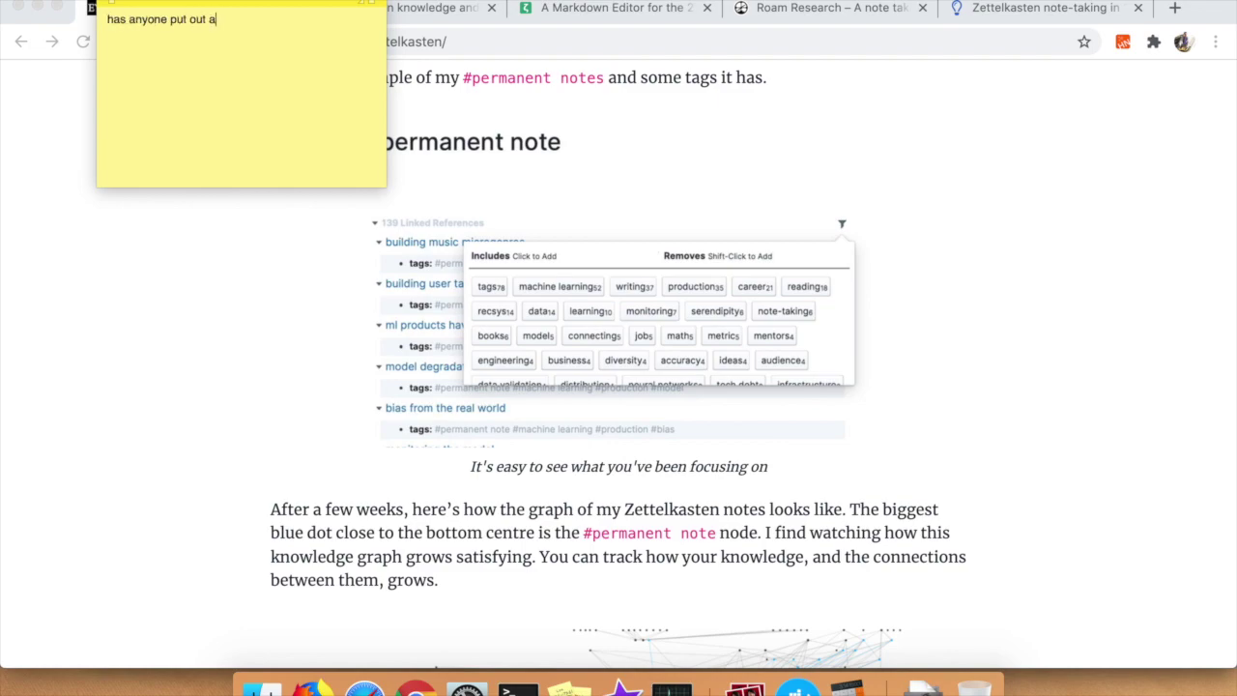
key(BackSpace)
key(BackSpace)
text(their Ze)
drag(295, 8, 310, 160)
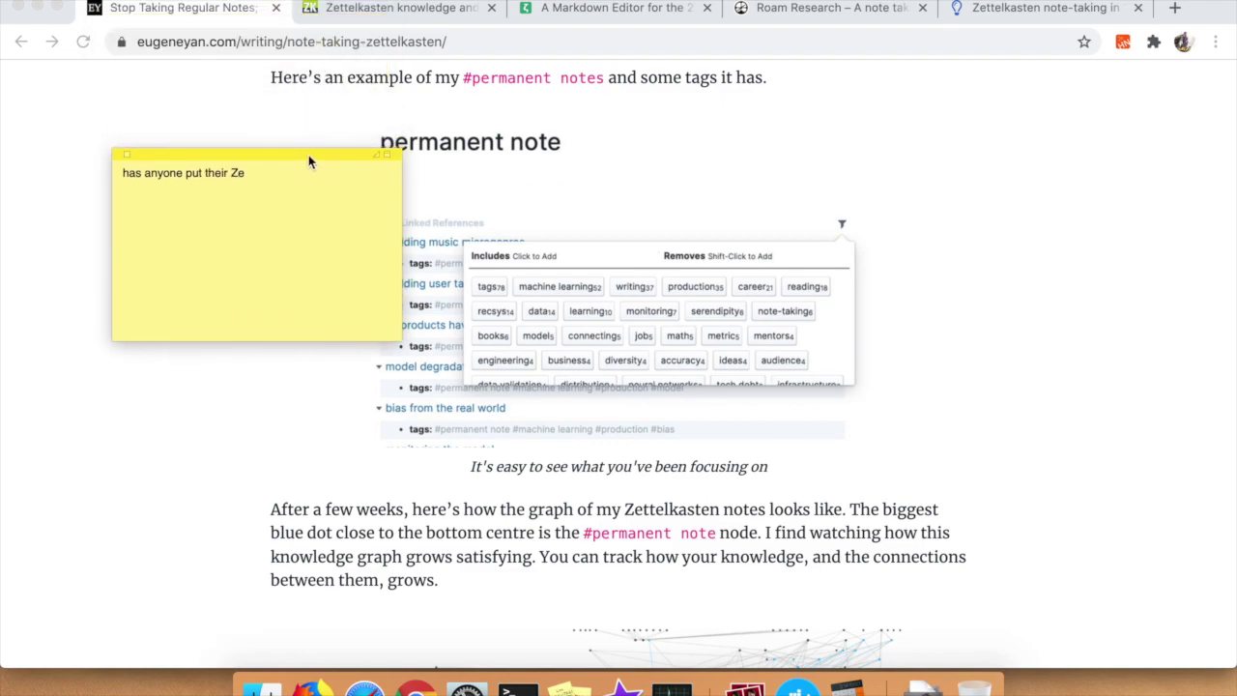
text(ttte)
key(BackSpace)
text(lkasten in public?)
Back in Chrome, scroll the article, then switch to the 'Zettelkasten note-taking in 10 minutes' tab.
click(872, 105)
scroll(279, 329, down, 3)
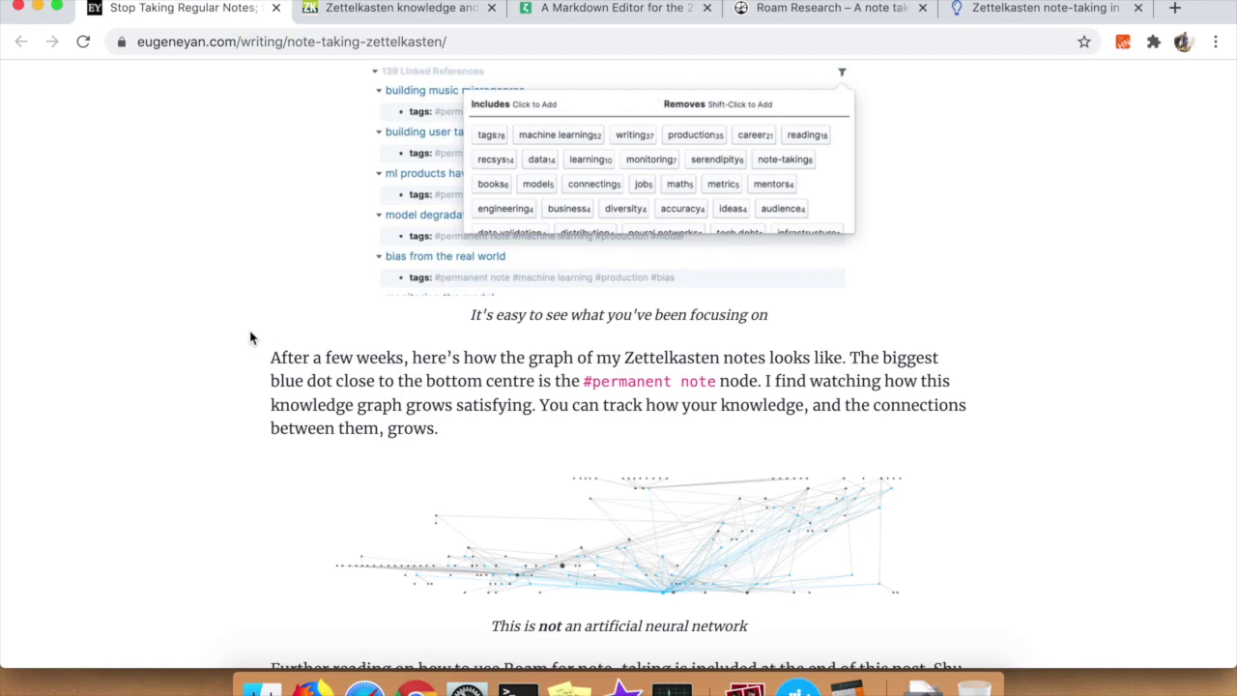
scroll(251, 336, down, 2)
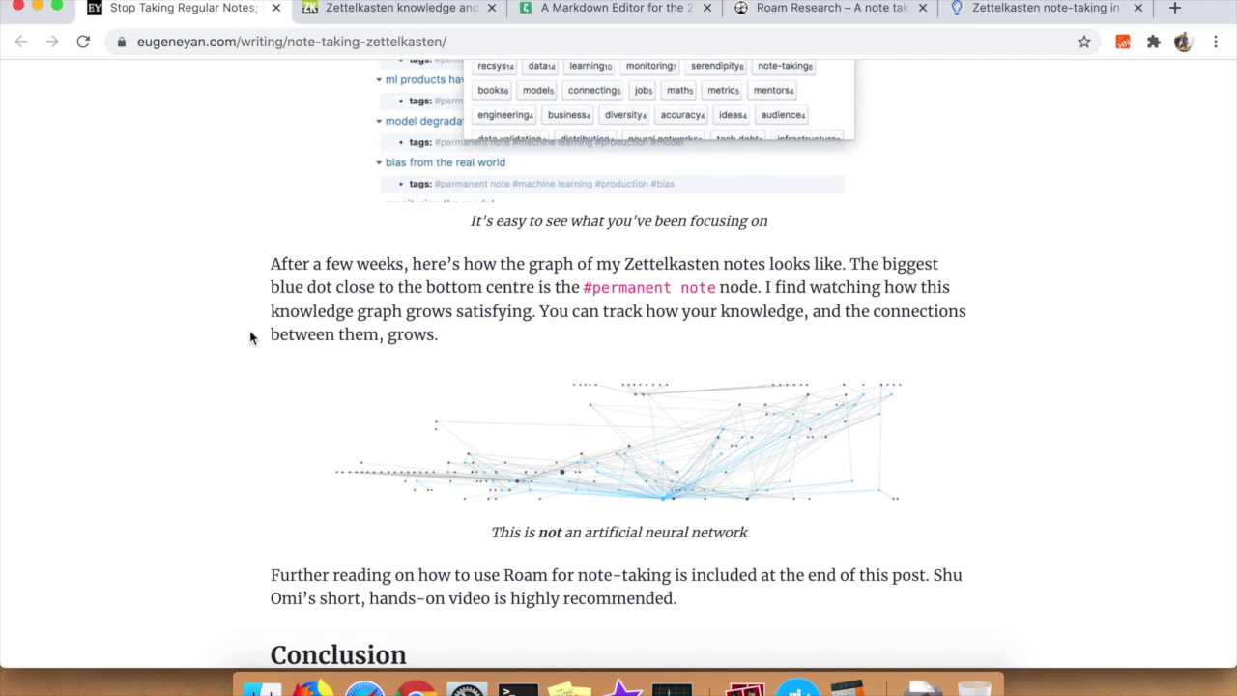
key(ctrl+shift+Tab)
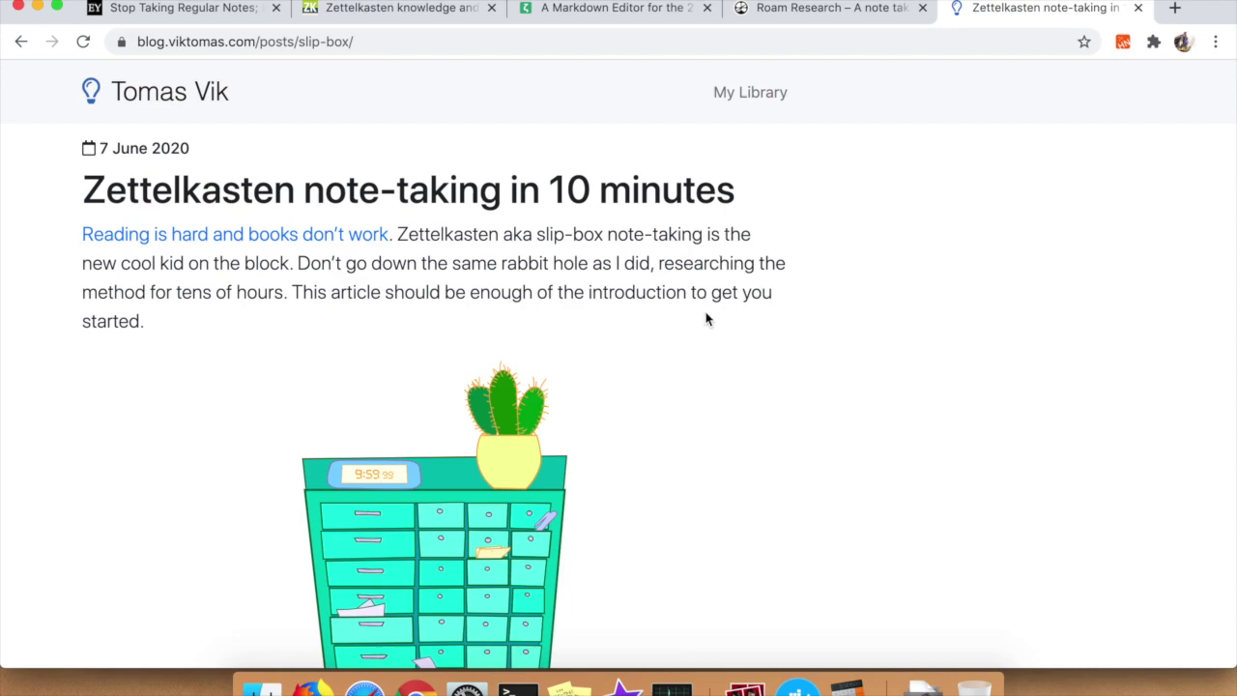
Open the 'Download and install Zettlr' link under 'Zettlr in 2 minutes' in a new tab.
scroll(706, 319, down, 2)
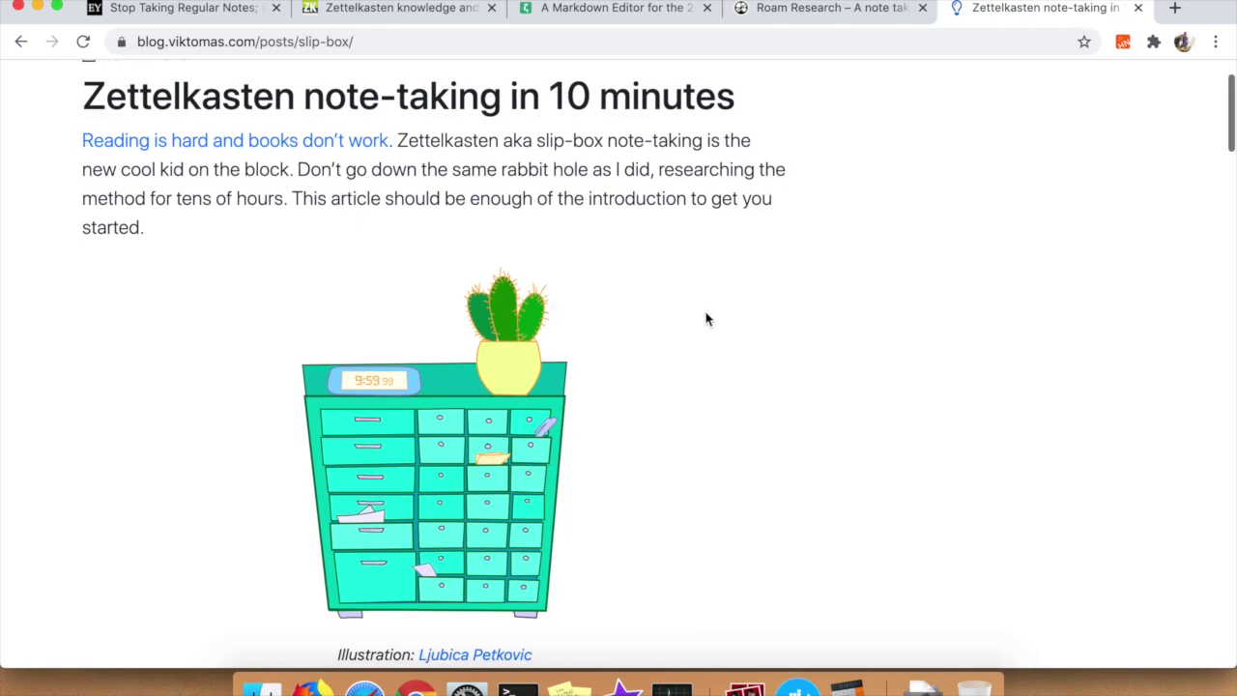
scroll(706, 319, down, 1)
scroll(706, 319, down, 6)
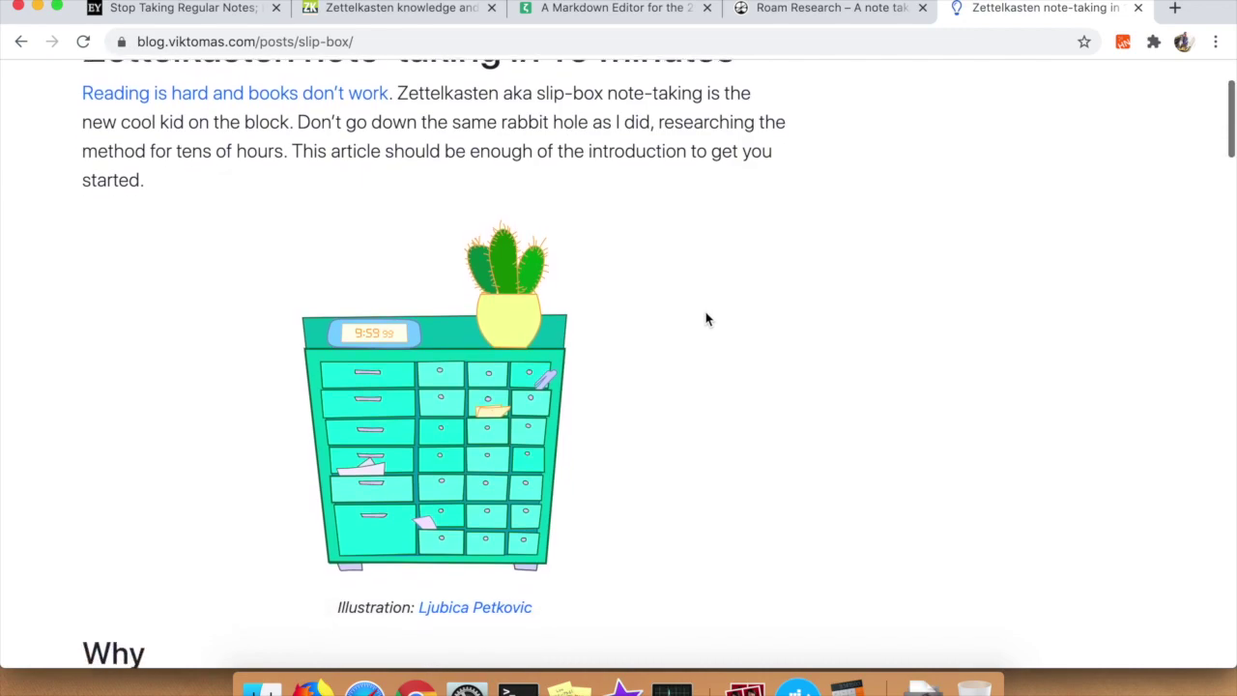
scroll(706, 320, down, 6)
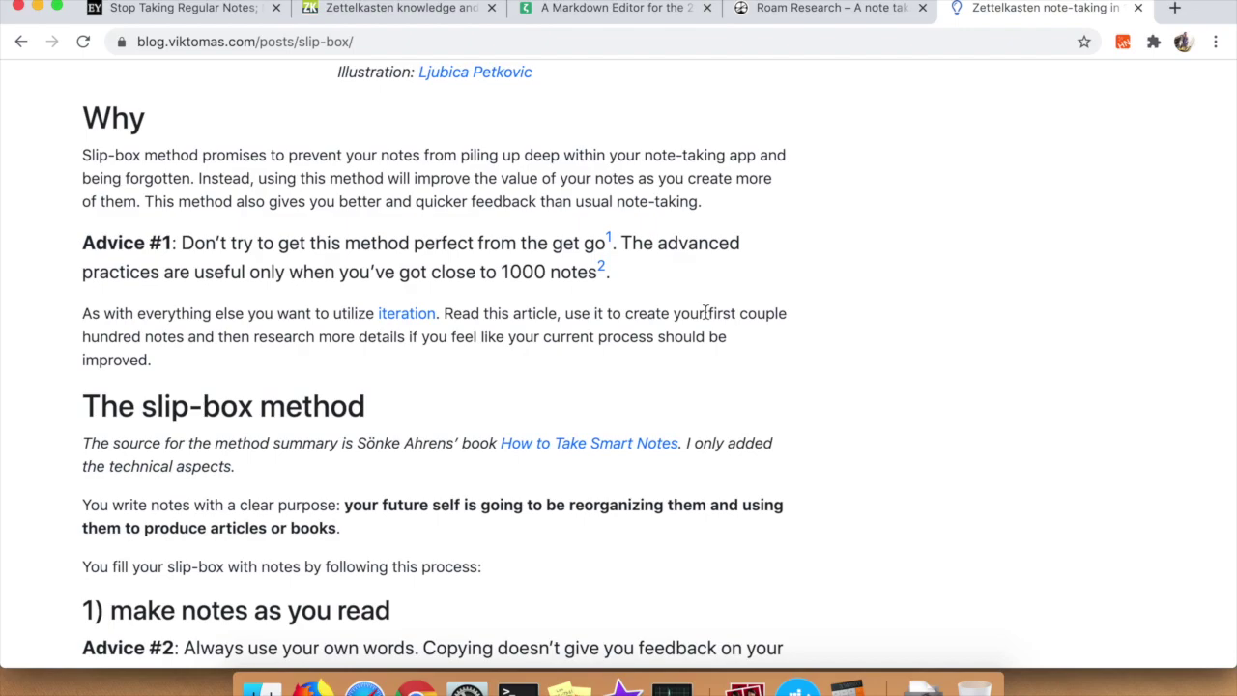
scroll(706, 311, down, 15)
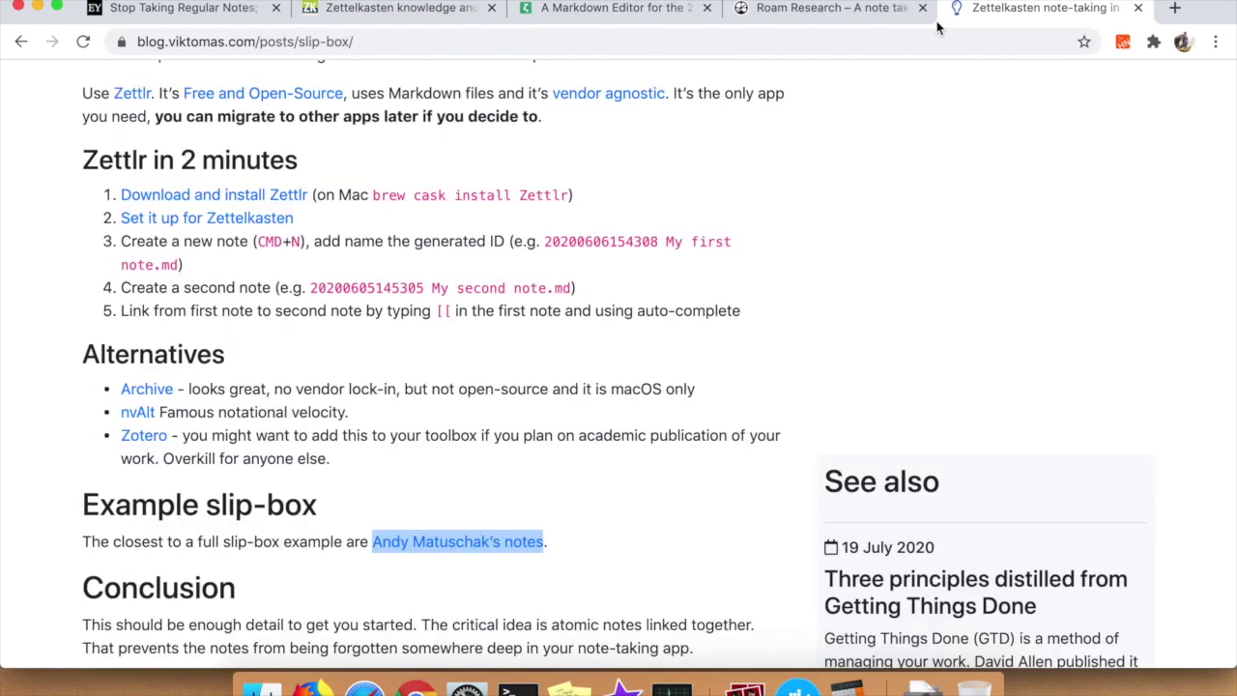
right_click(202, 194)
click(280, 204)
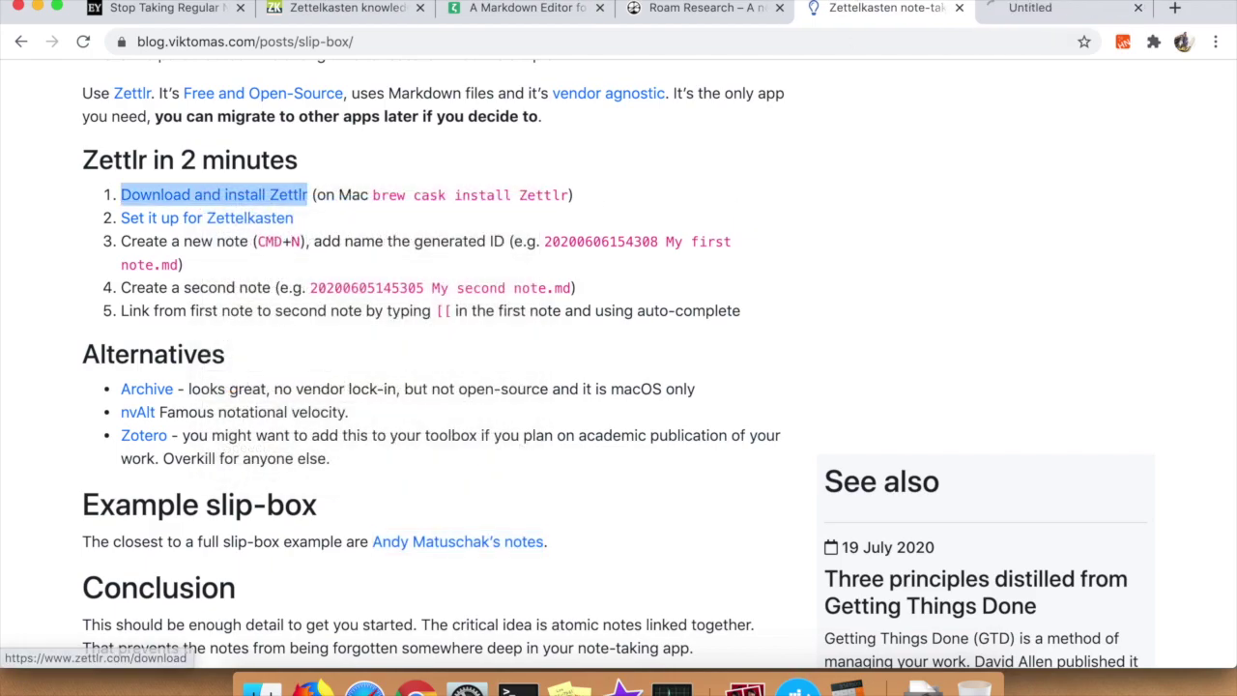
click(1027, 17)
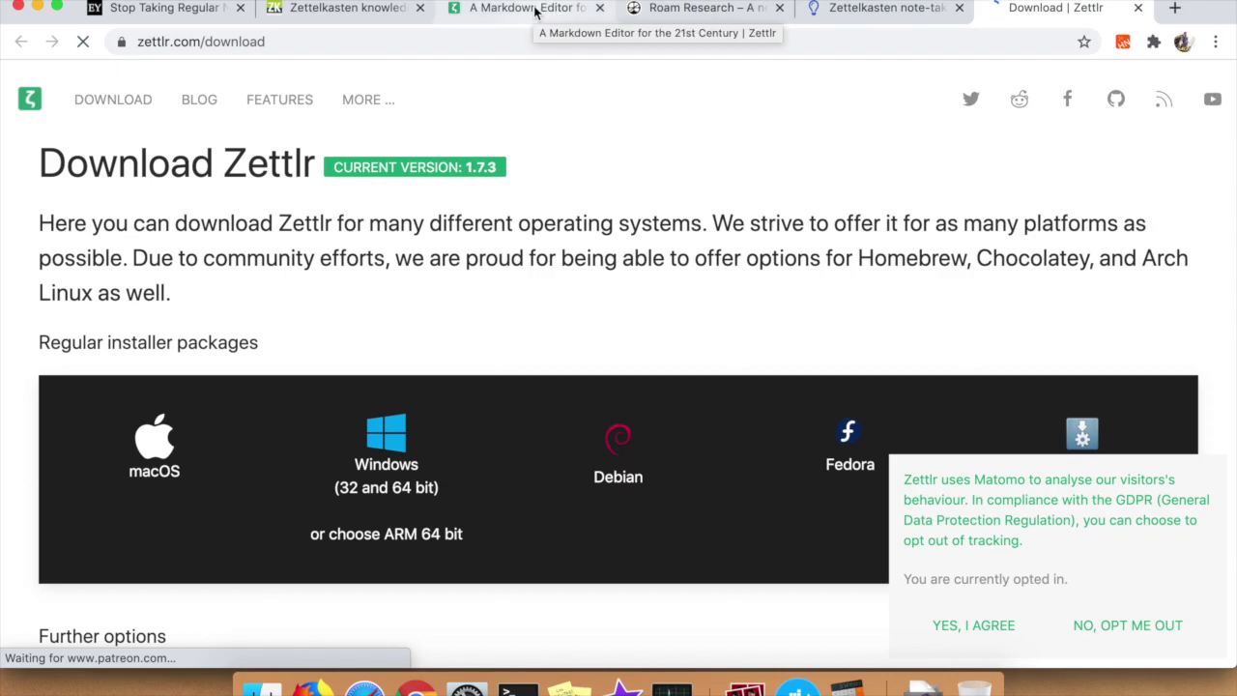
scroll(622, 171, down, 3)
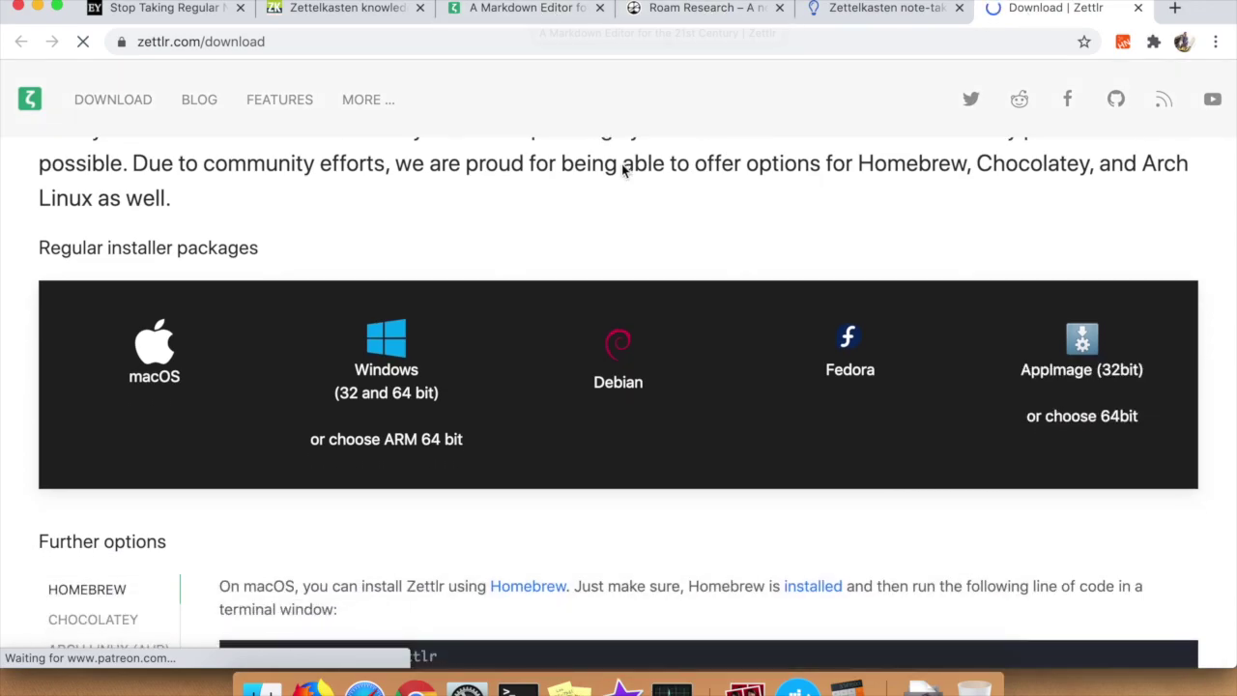
key(ctrl+shift+Tab)
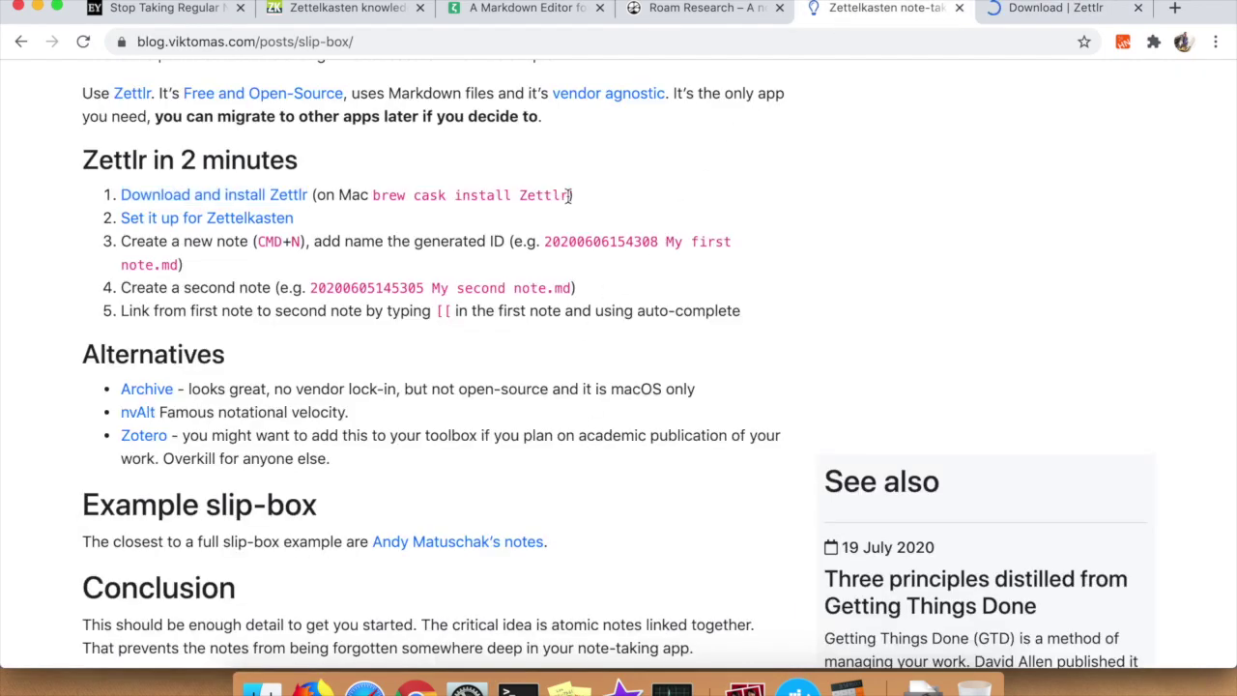
drag(570, 195, 375, 190)
Run the copied 'brew cask install Zettlr' command in Terminal.
key(super+c)
click(518, 689)
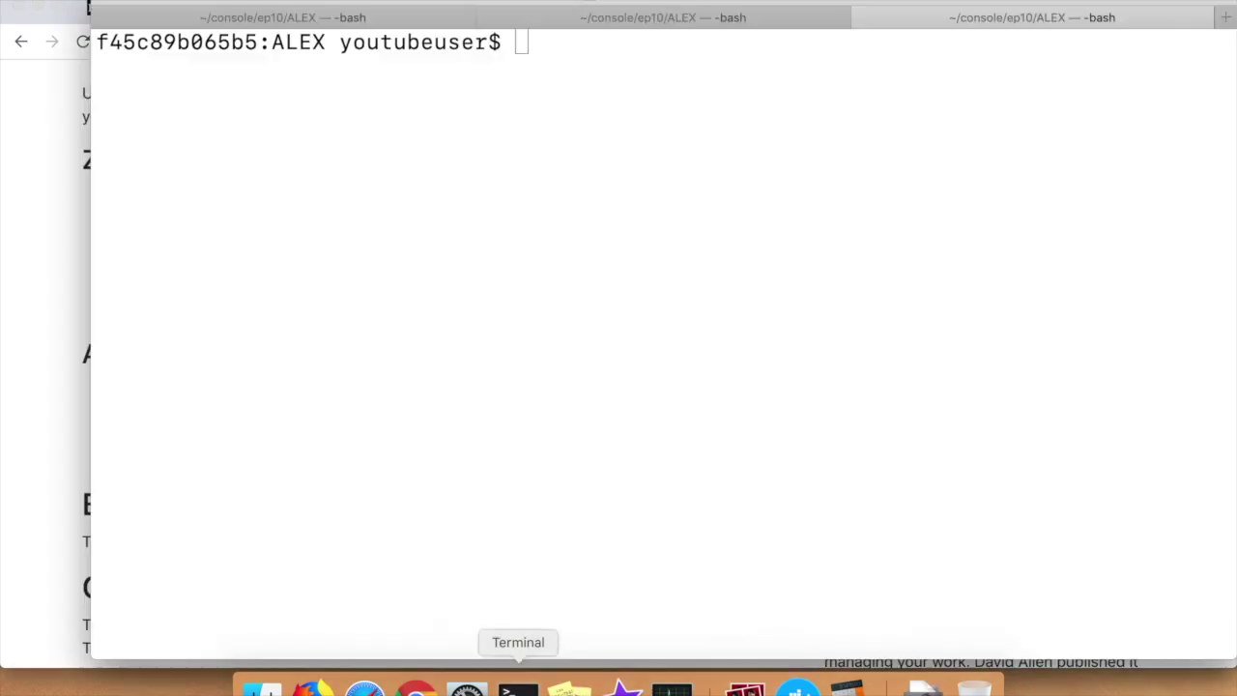
key(super+v)
key(Return)
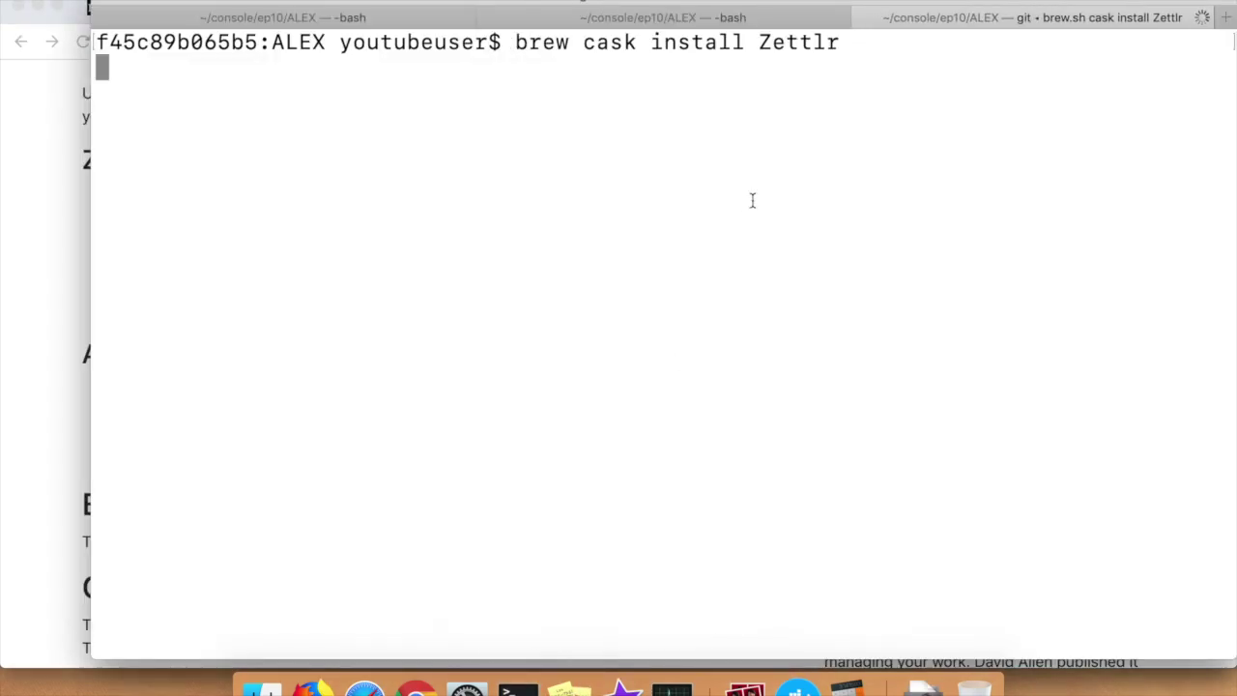
Close the two idle bash tabs in Terminal.
click(358, 16)
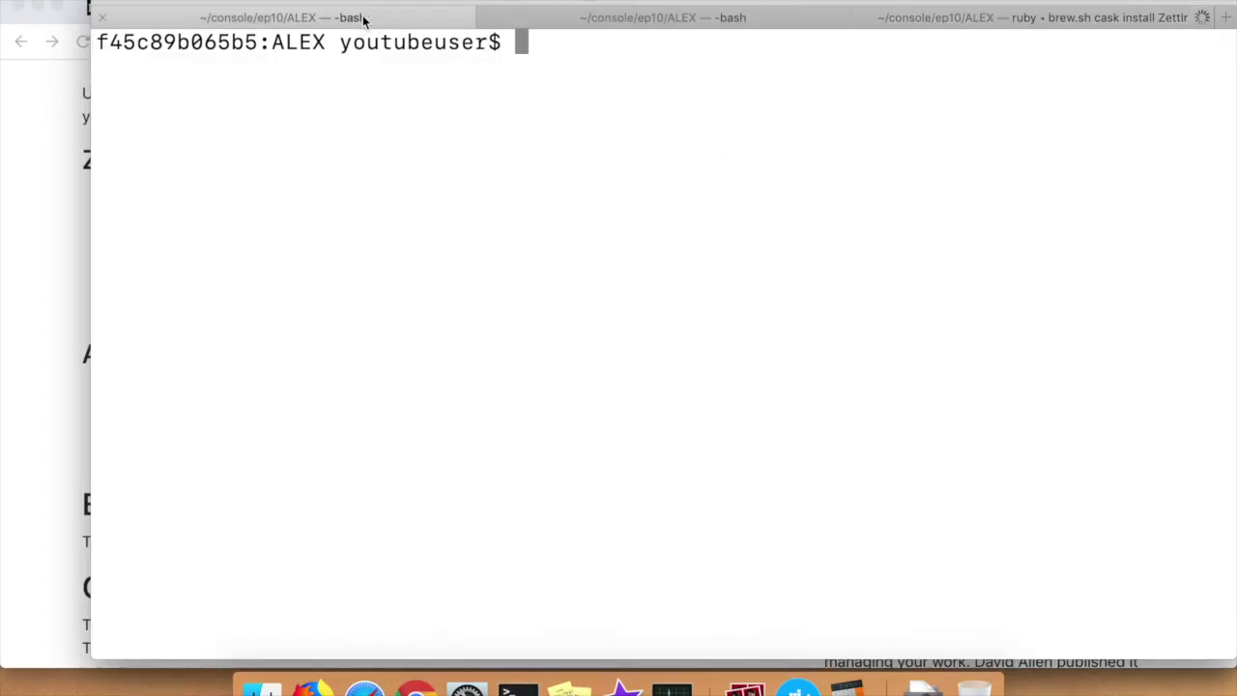
click(101, 17)
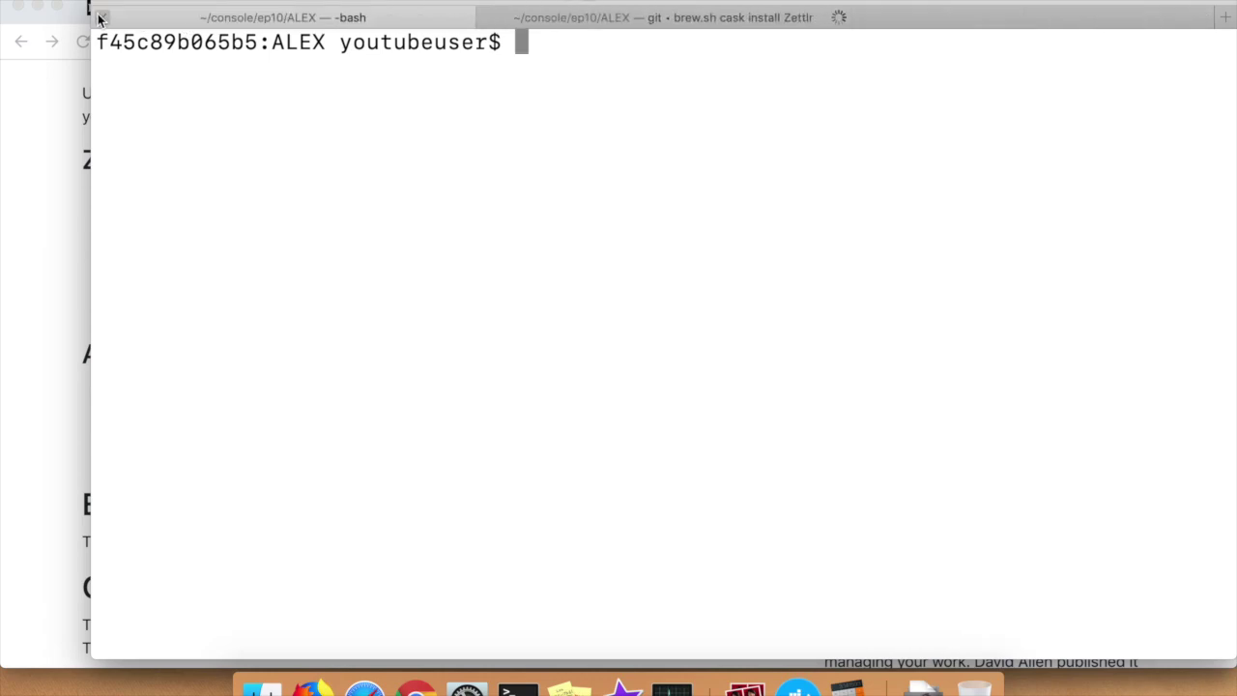
click(102, 17)
Back in Chrome, open the 'Set it up for Zettelkasten' guide in a new tab.
key(super+Tab)
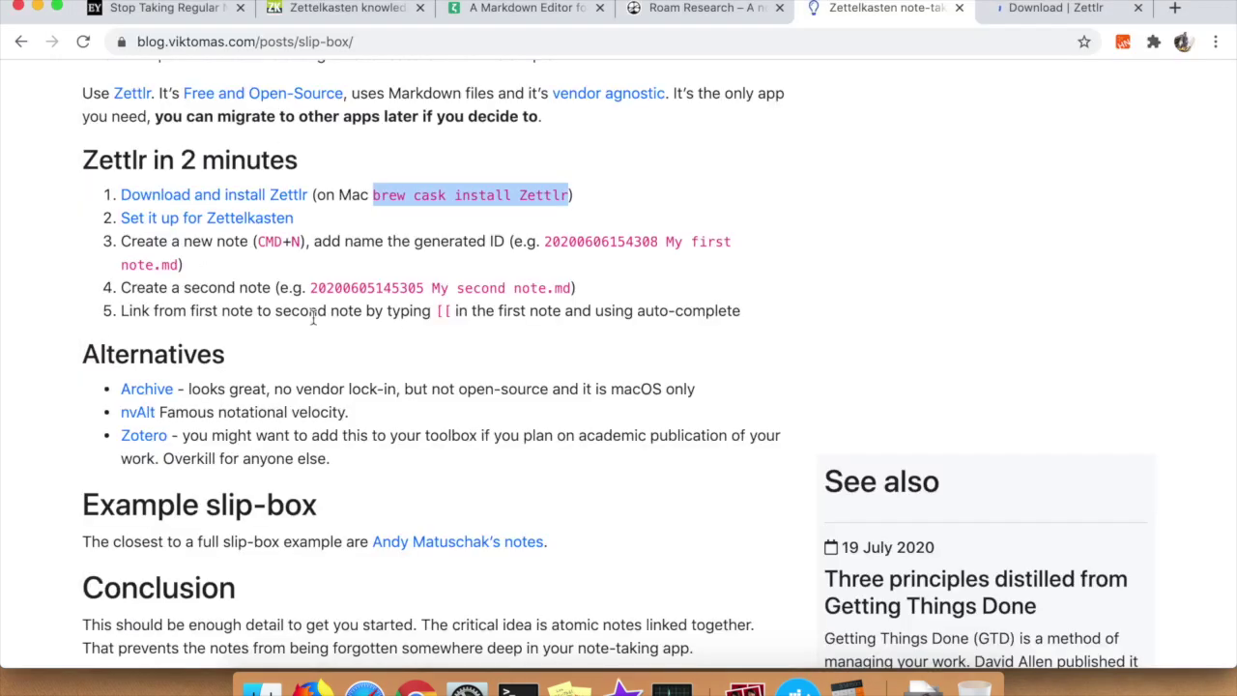
right_click(246, 218)
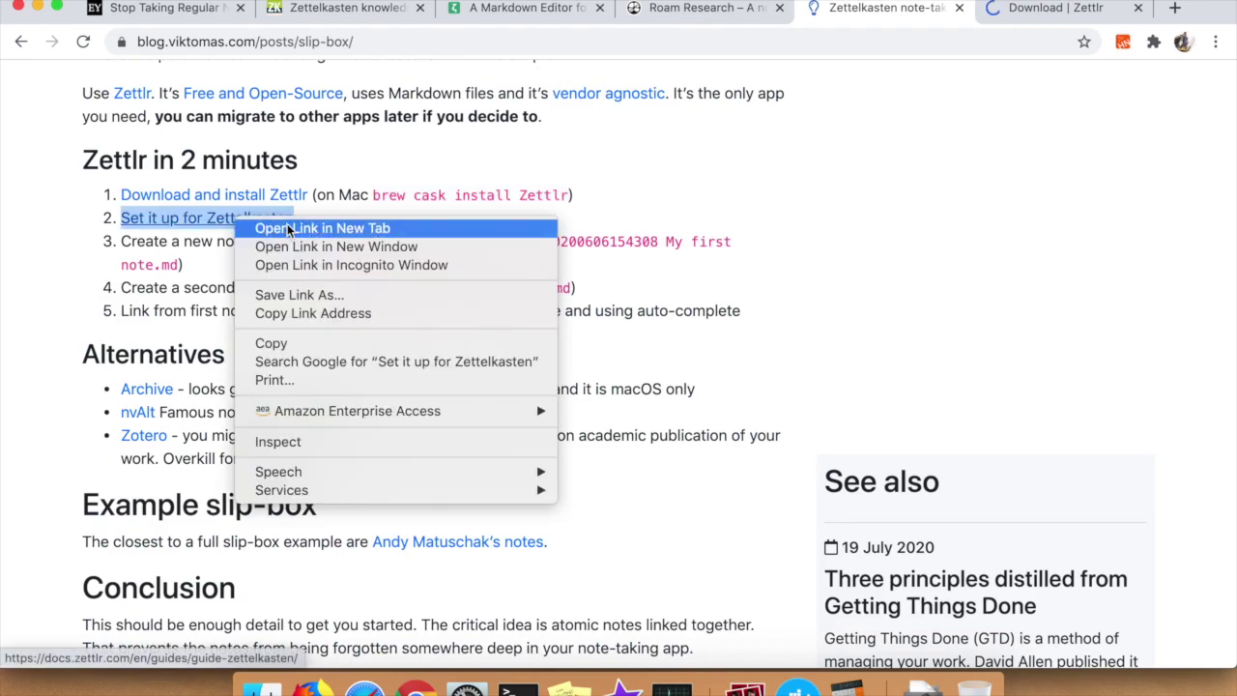
click(328, 229)
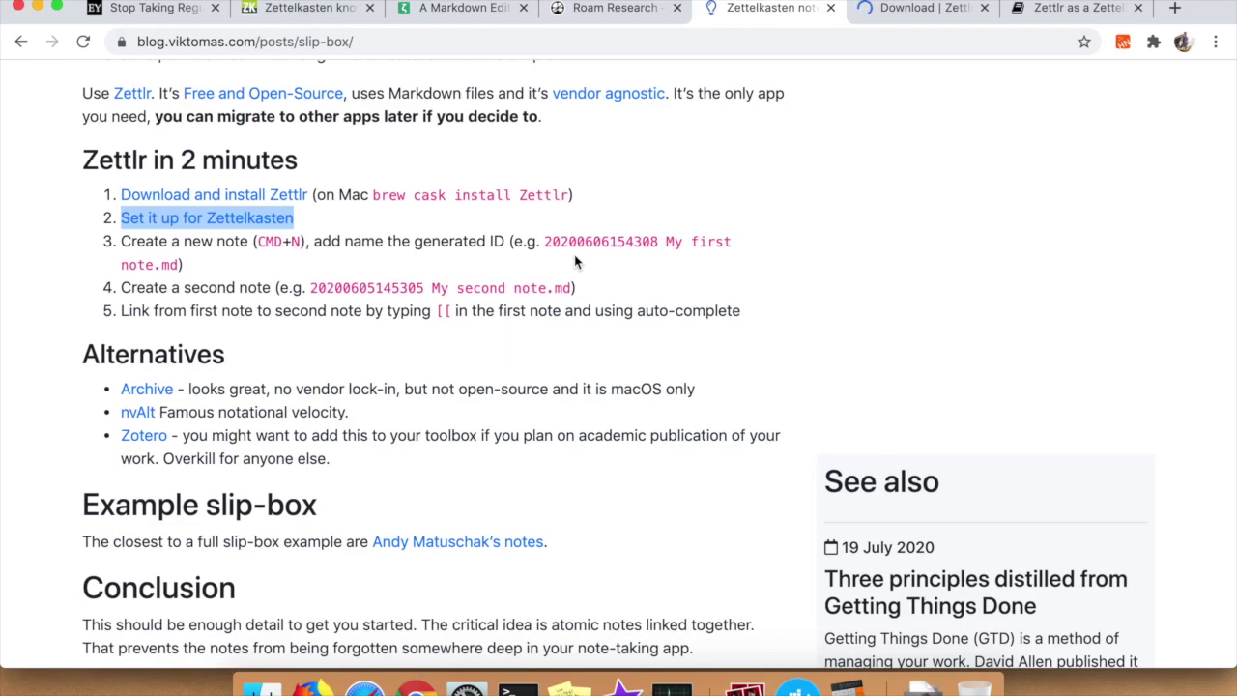
View the Homebrew instructions under Further options on the Download | Zettlr page.
click(895, 12)
scroll(842, 254, down, 5)
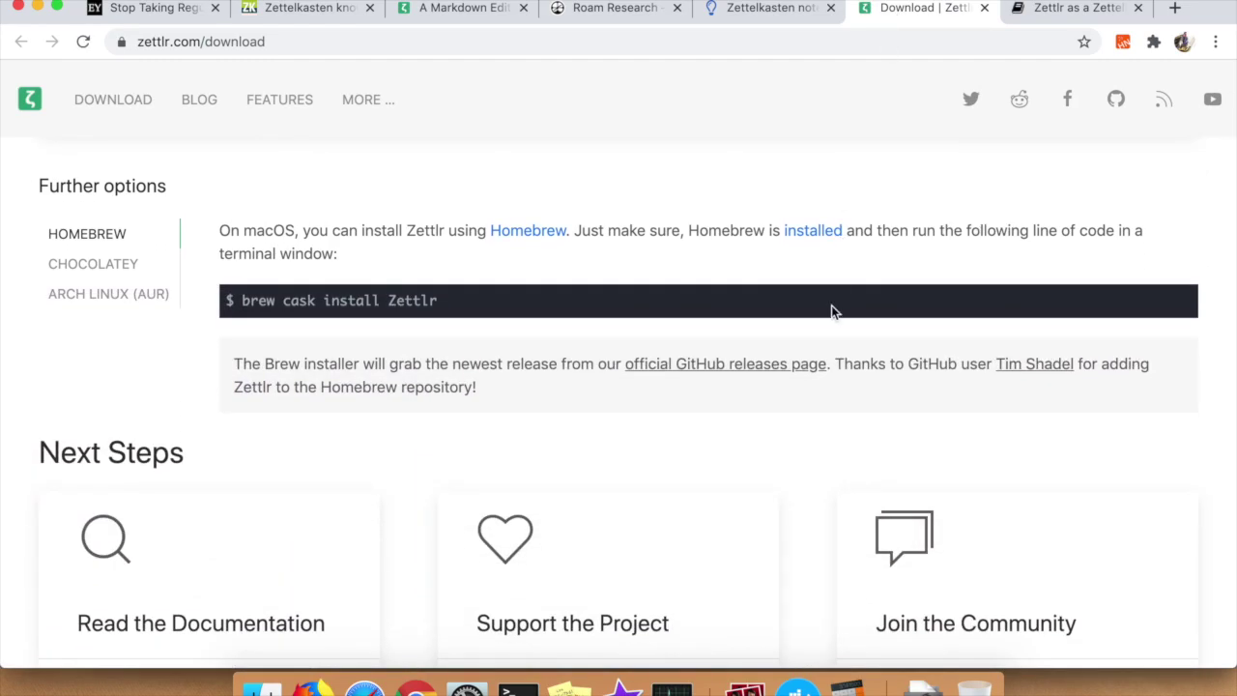
scroll(831, 311, down, 3)
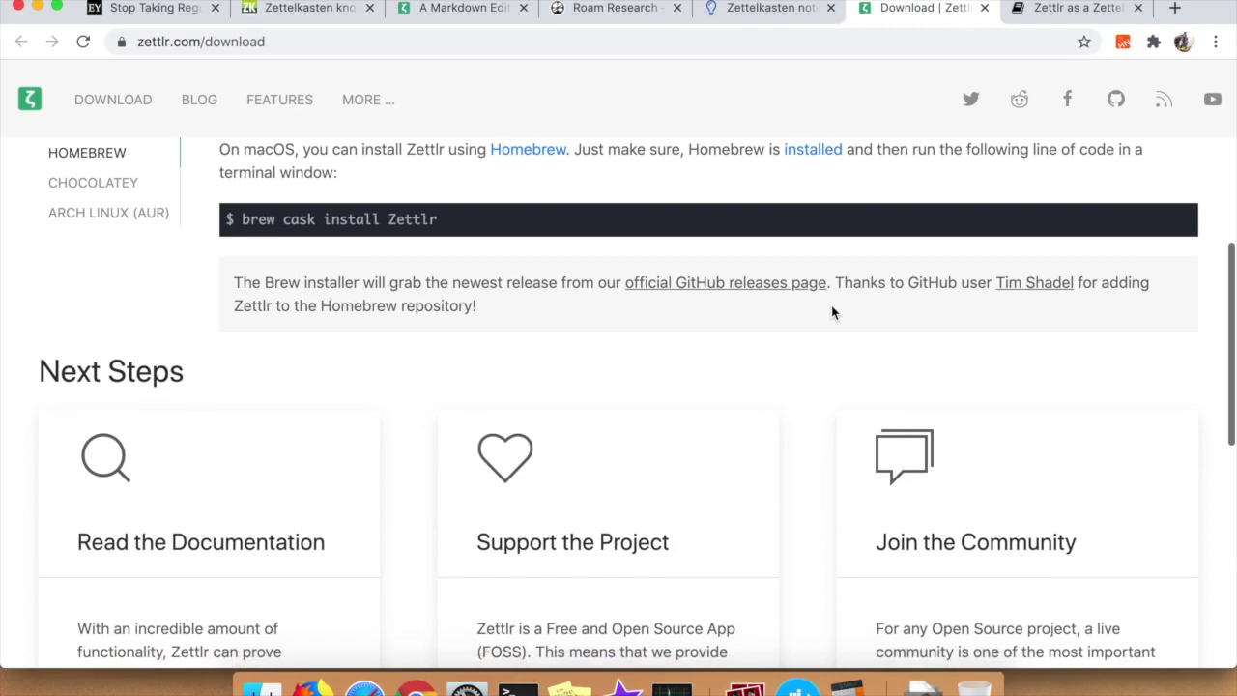
scroll(745, 406, down, 8)
scroll(745, 406, up, 12)
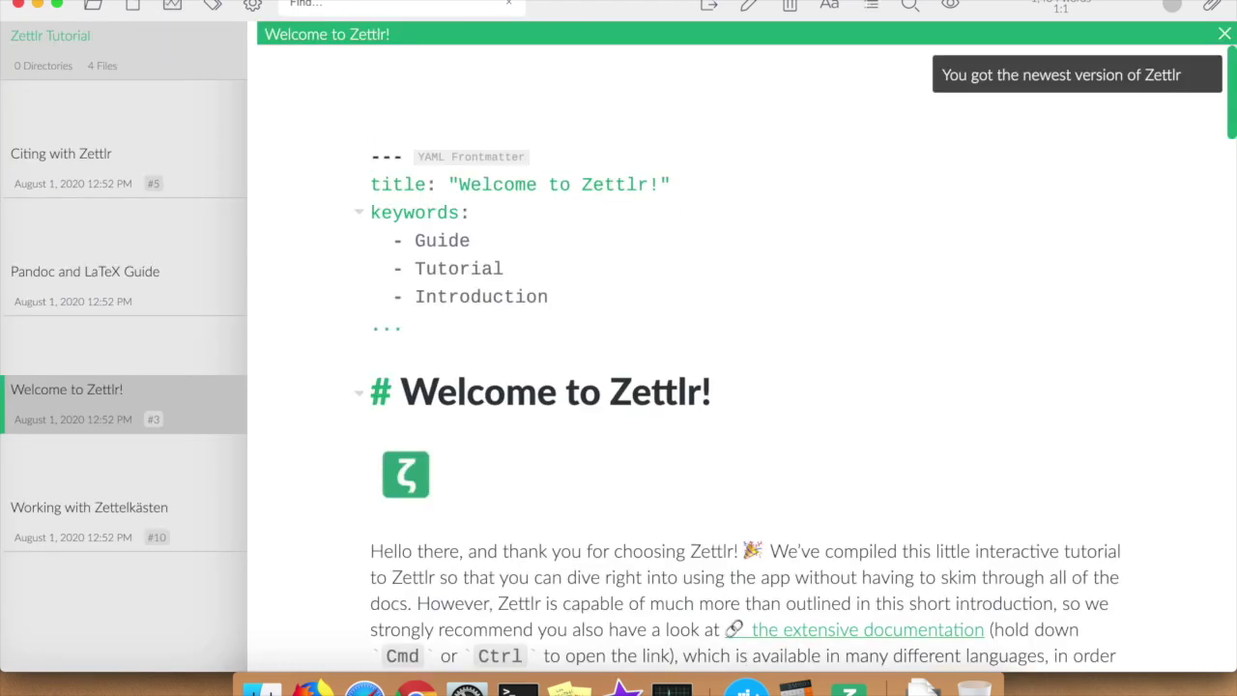
click(114, 0)
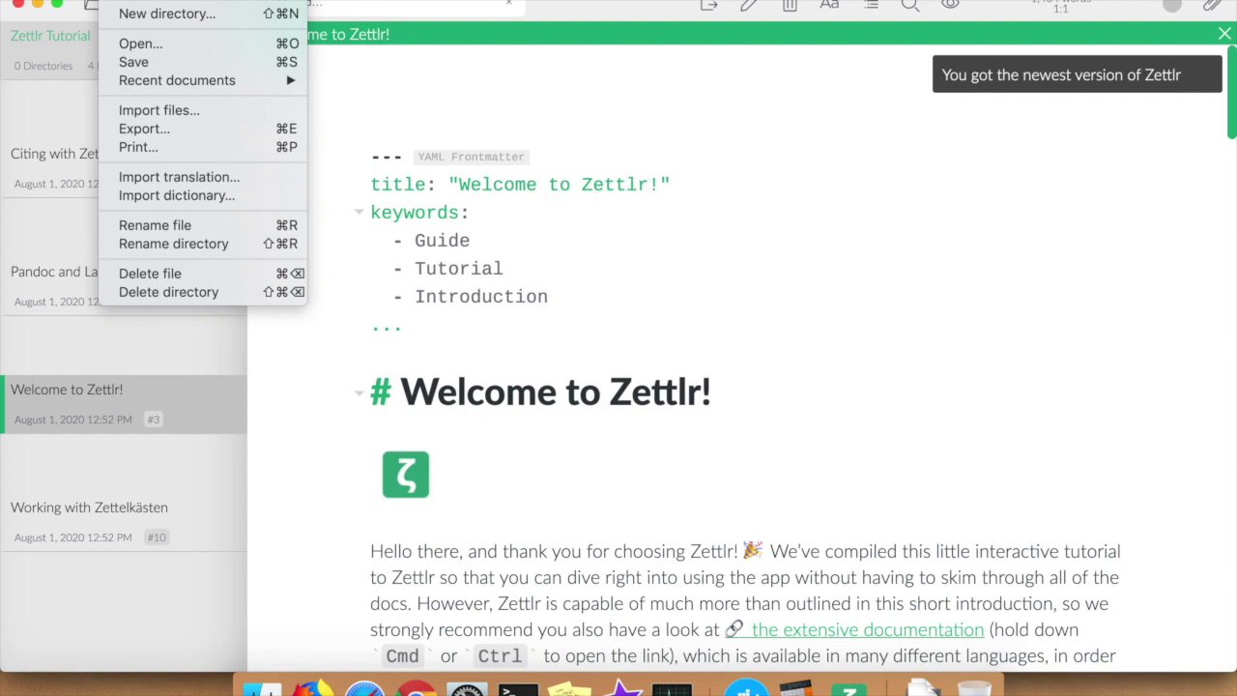
key(Escape)
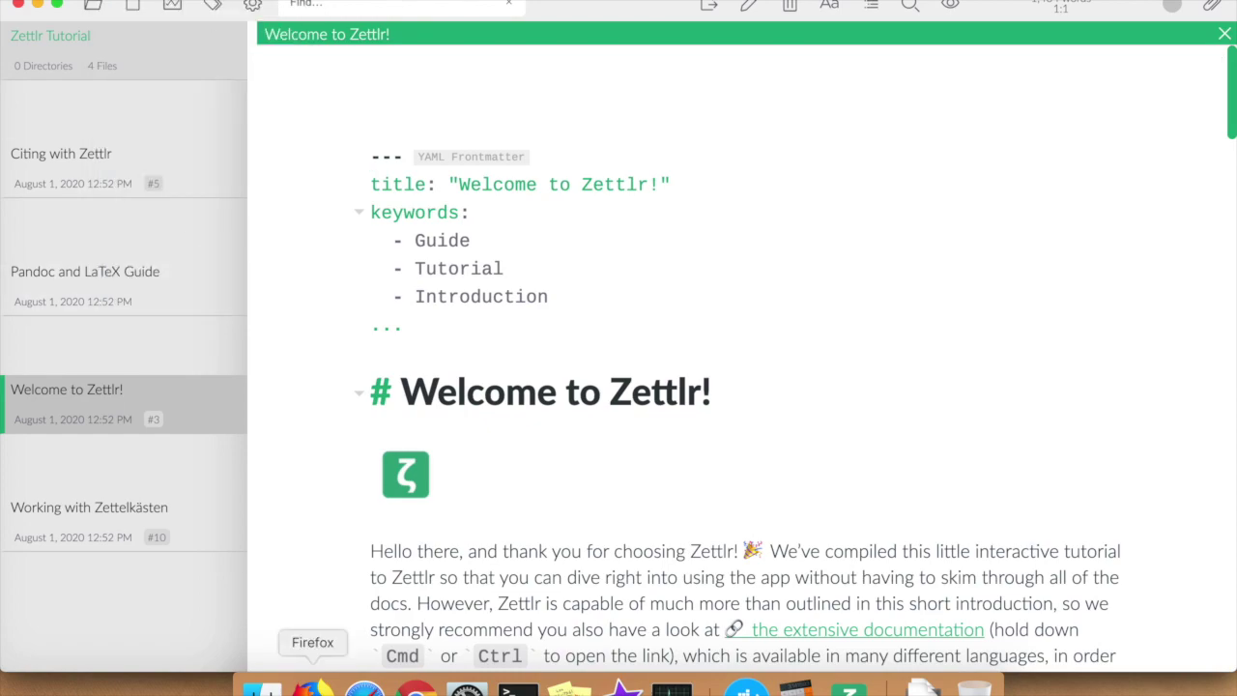
click(416, 689)
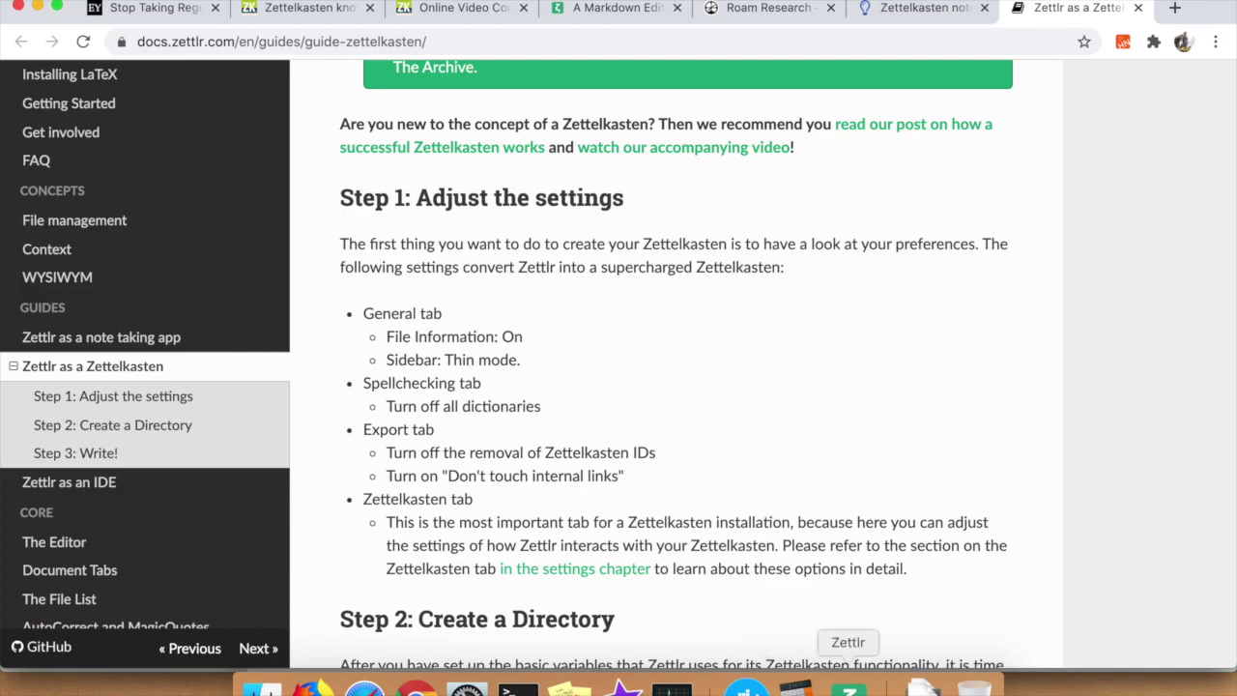
click(849, 688)
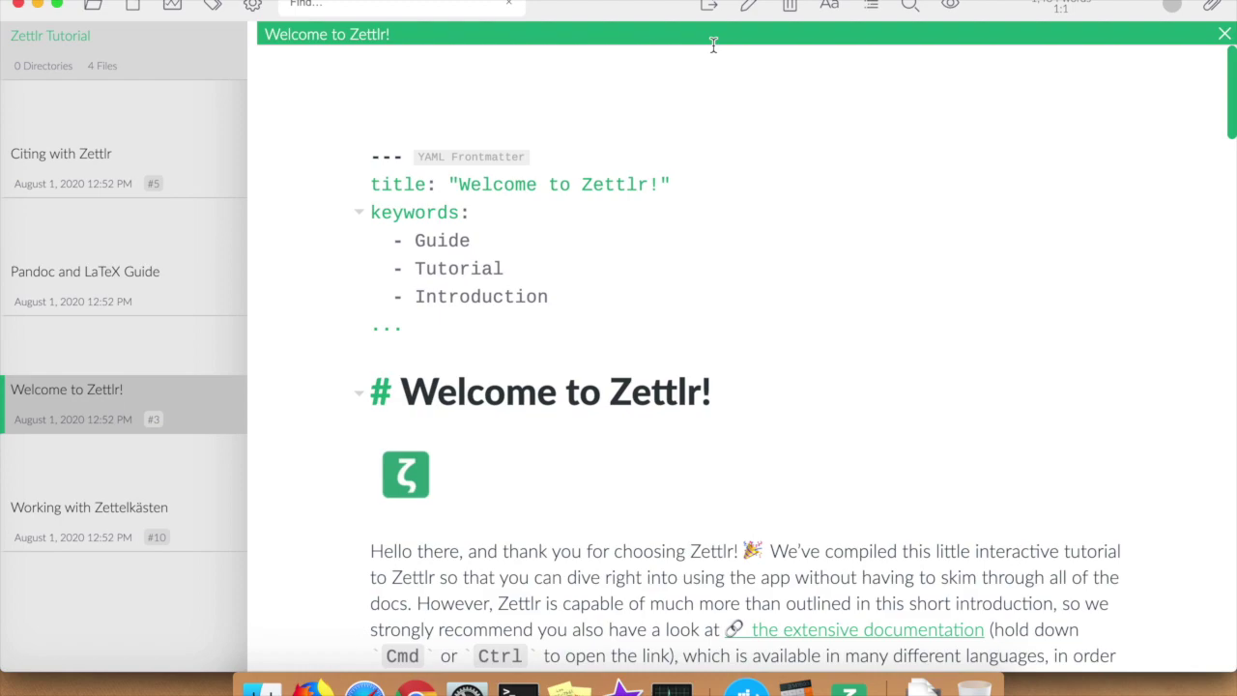
click(67, 0)
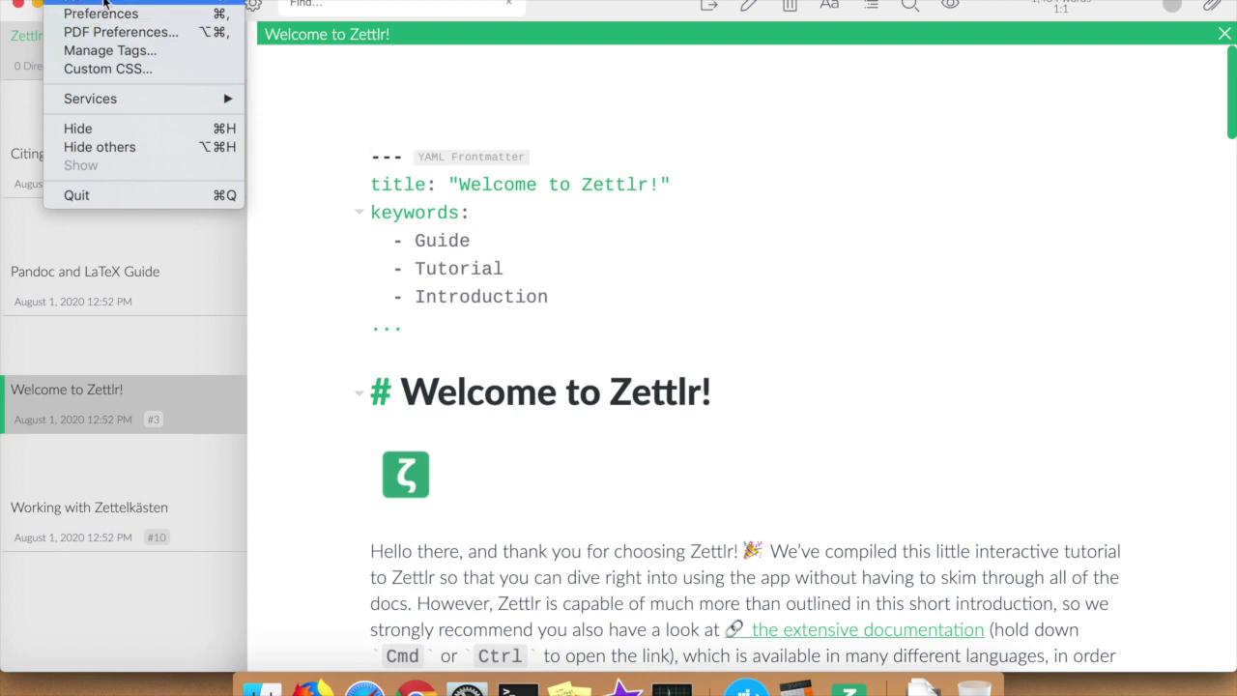
mouse_move(112, 0)
mouse_move(208, 0)
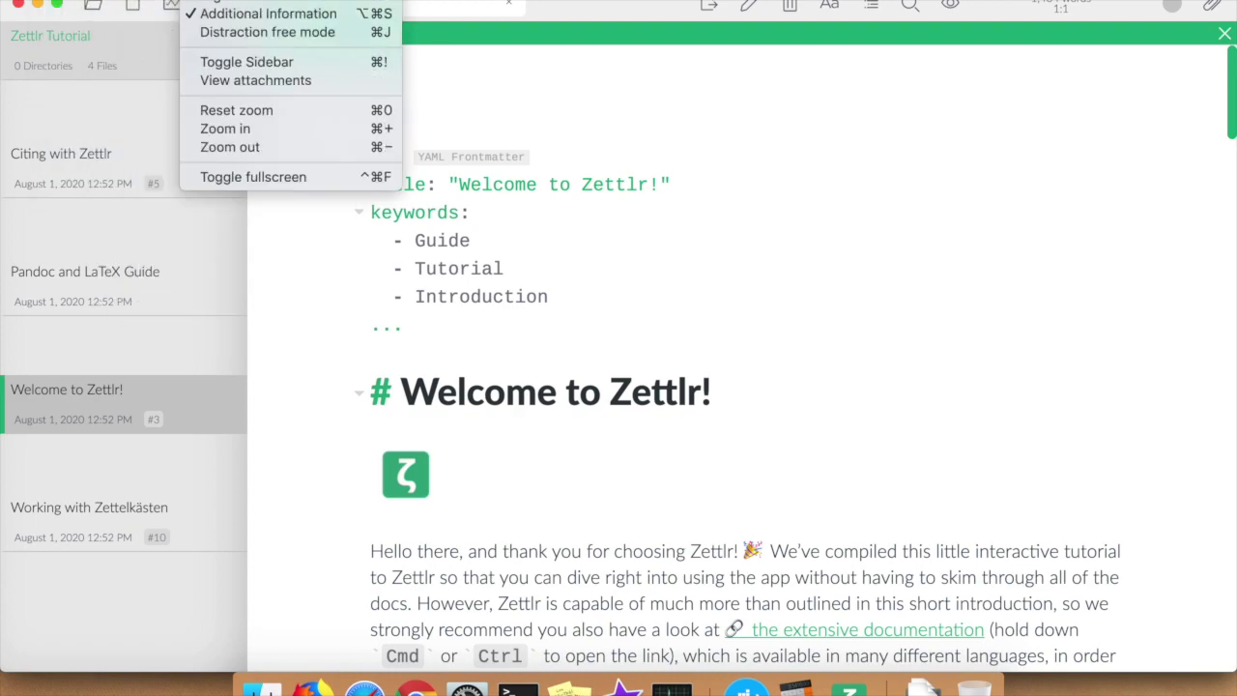
click(416, 688)
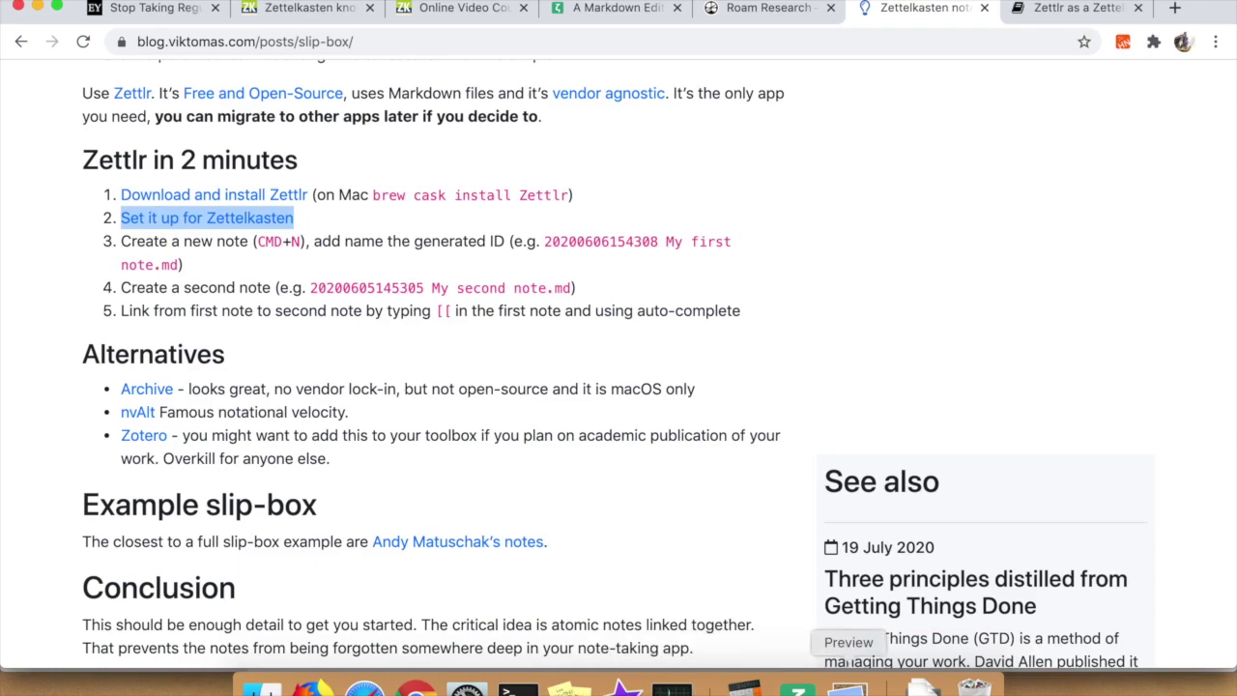
click(797, 689)
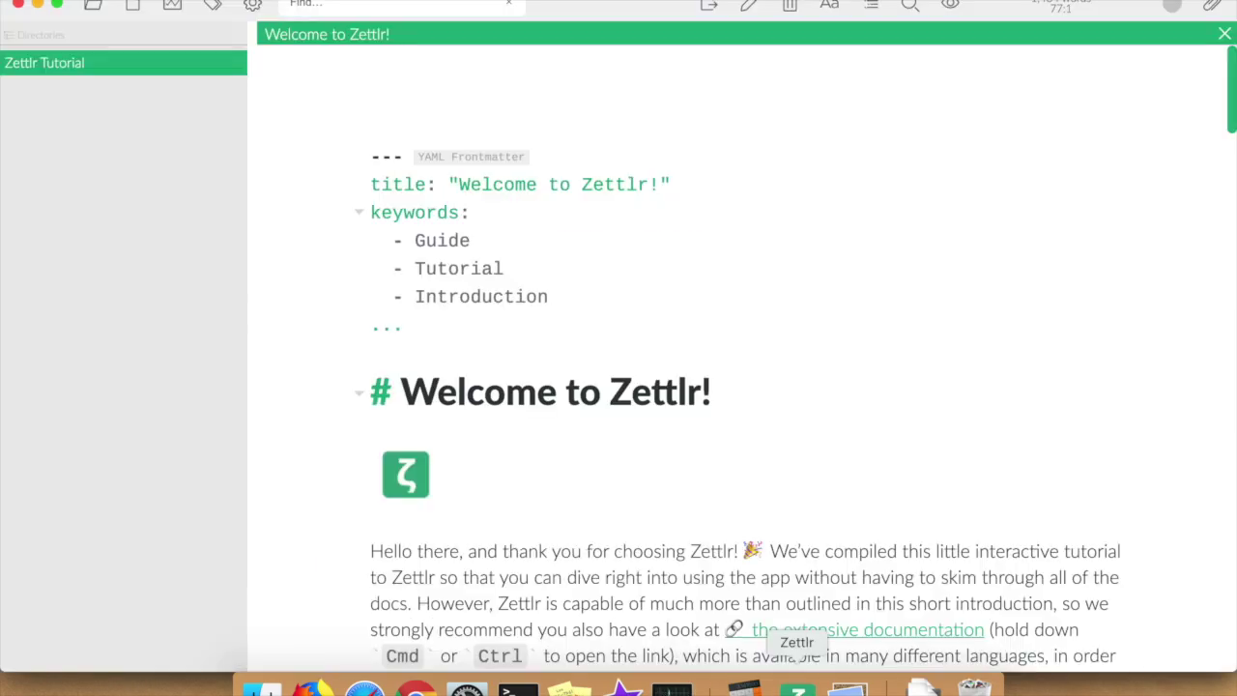
Create a new ID-named note in the Zettlr Tutorial folder.
click(129, 67)
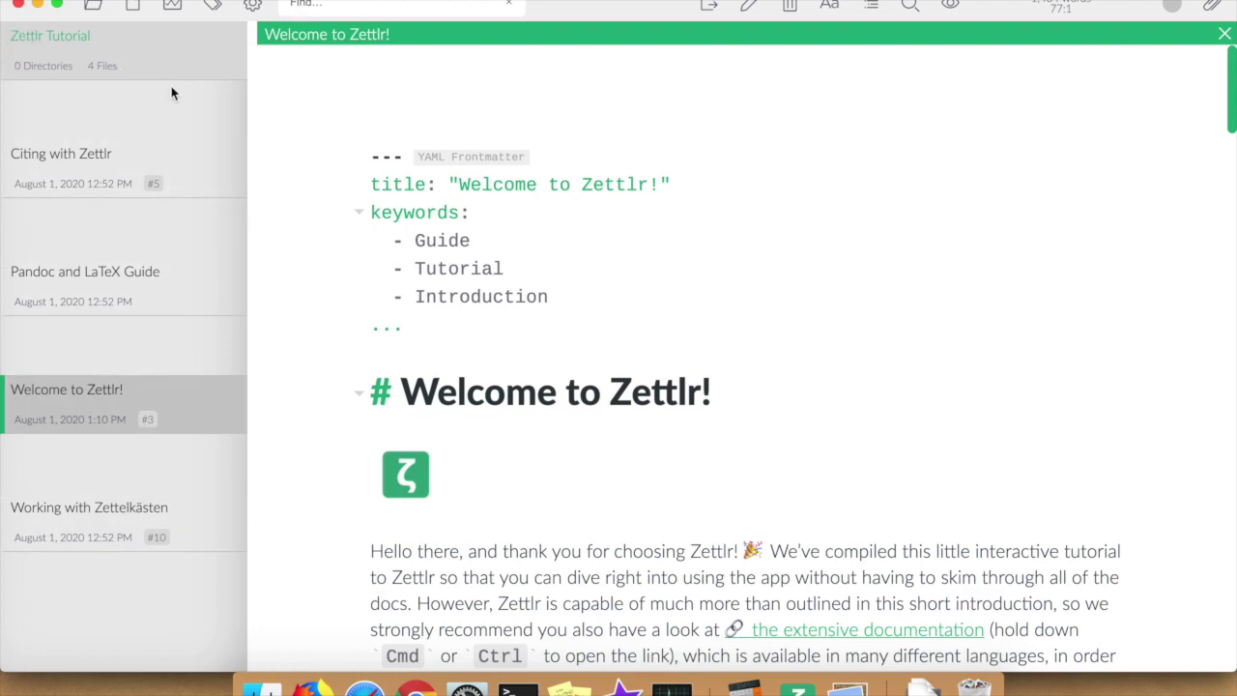
right_click(148, 43)
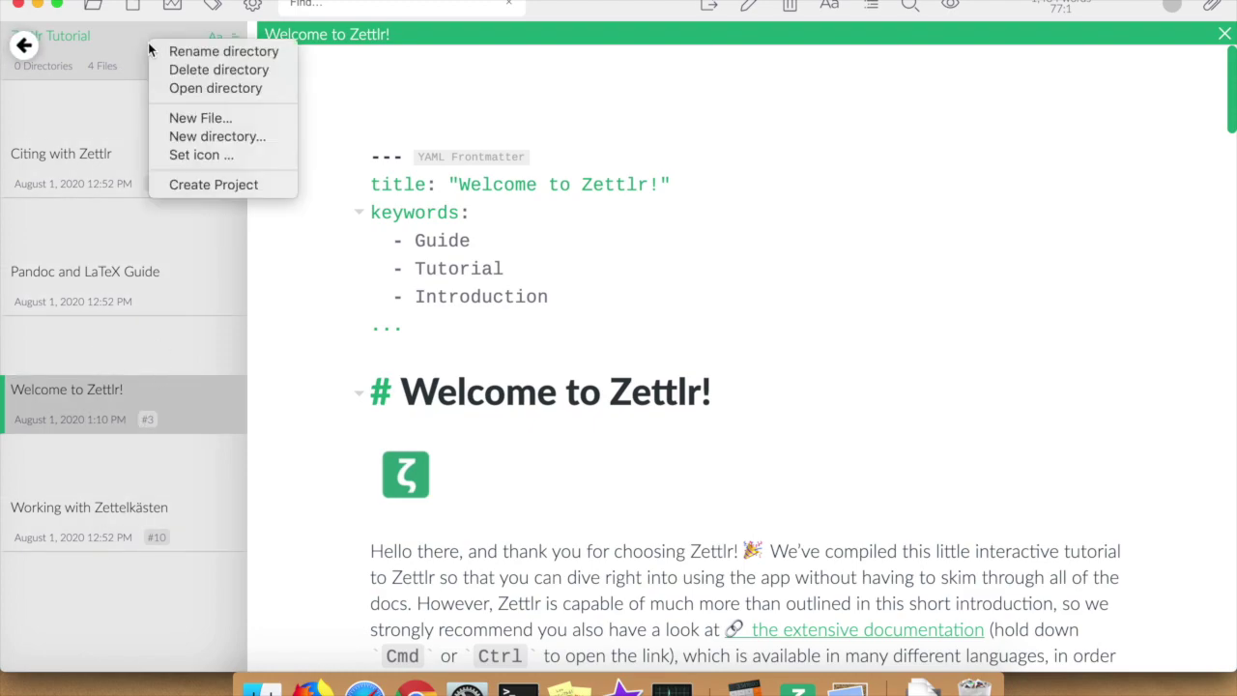
click(199, 117)
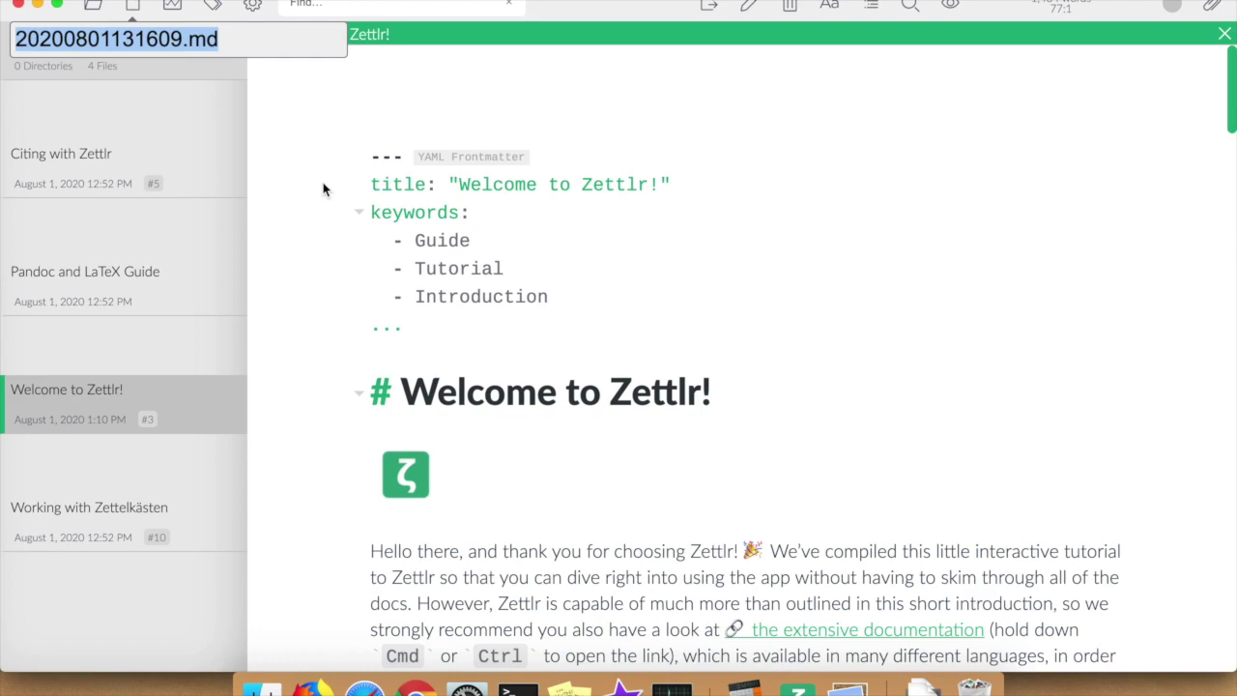
key(Return)
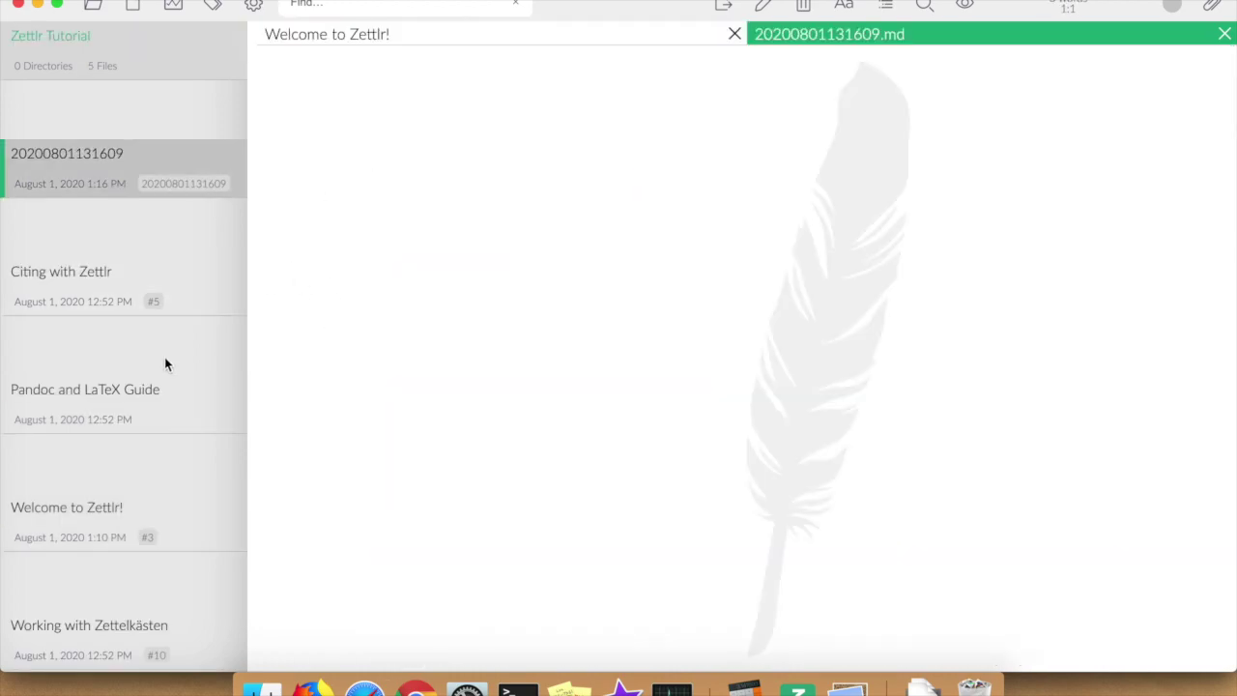
Copy the 'Welcome to Zettlr!' tutorial text into the new note.
click(113, 513)
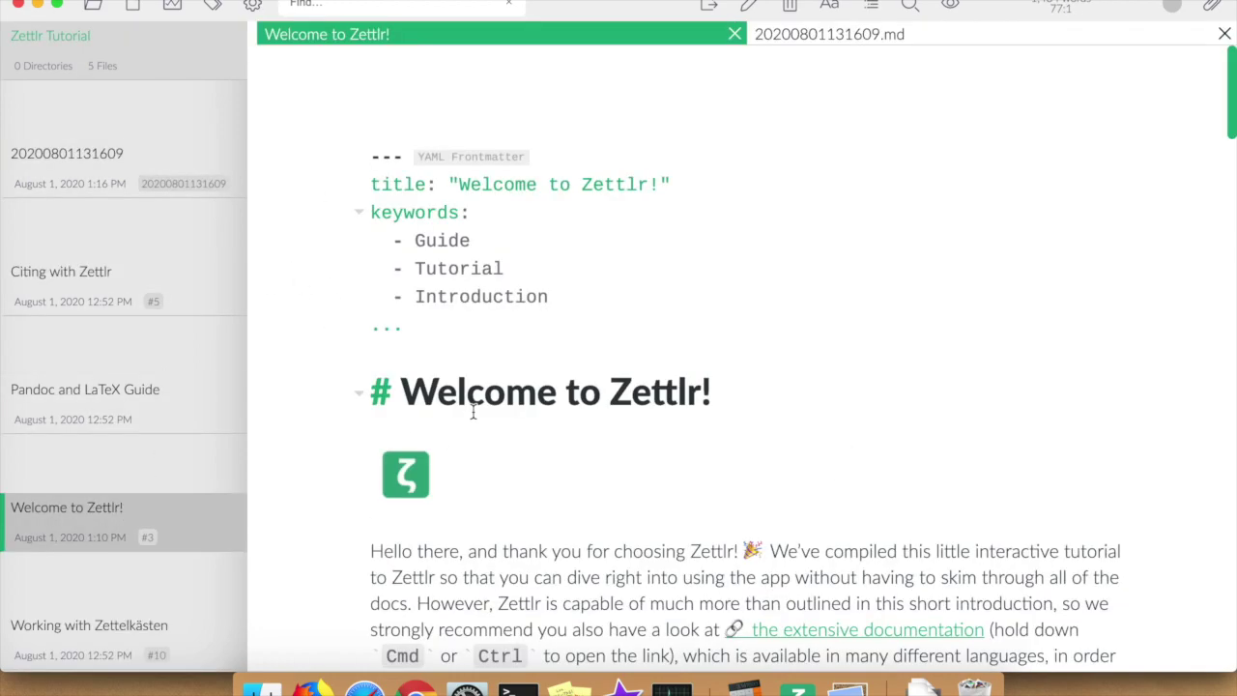
key(super+a)
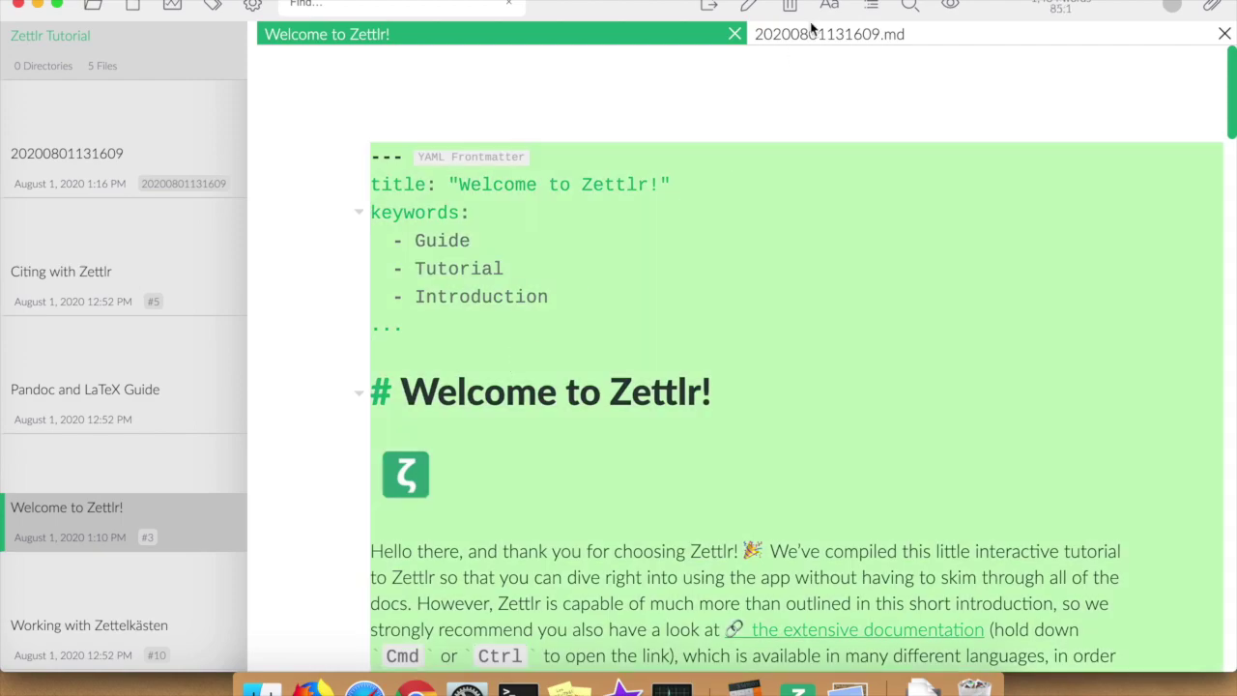
click(837, 34)
key(super+v)
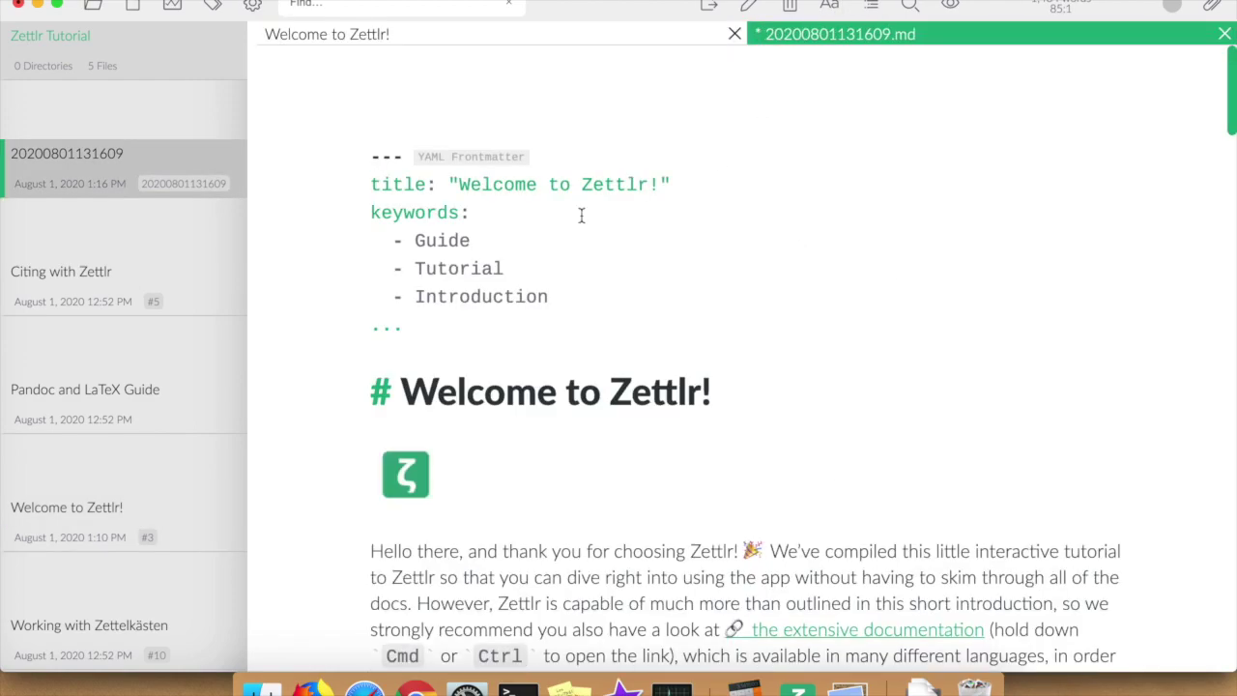
Change the new note's main heading to 'Some Note'.
click(700, 391)
drag(701, 391, 359, 389)
key(Up)
drag(781, 392, 398, 387)
text(Some No)
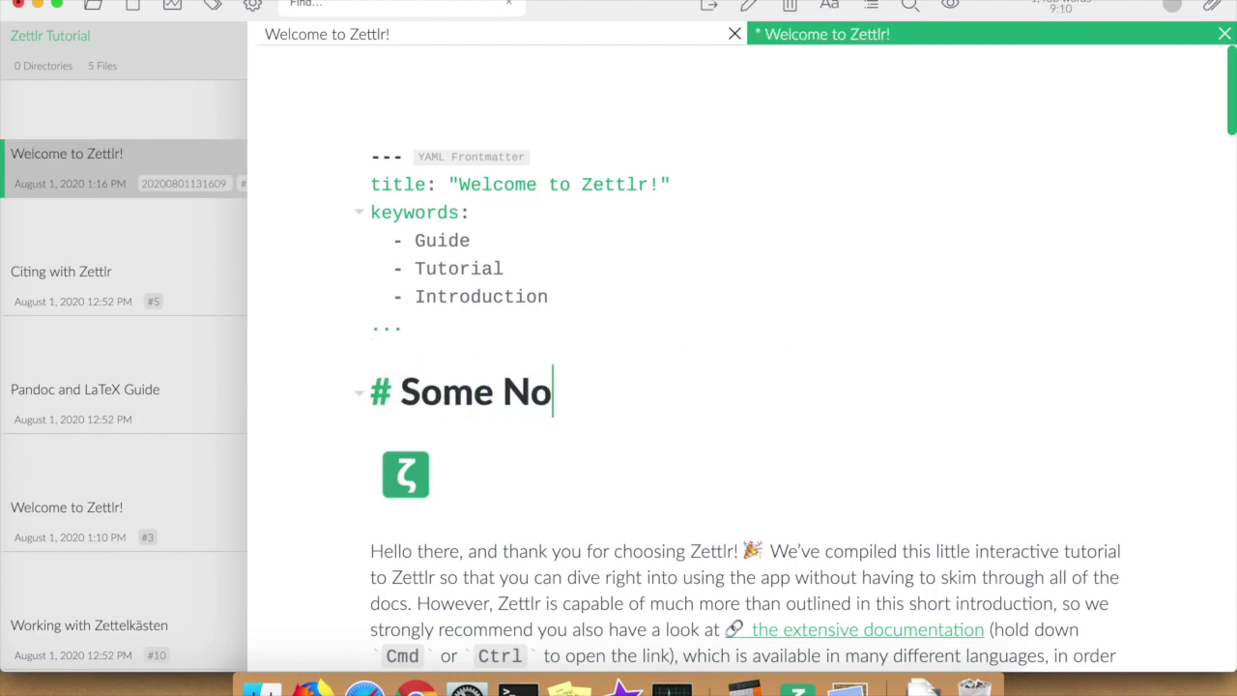
text(te)
Select the Zettlr logo image's markdown line below the heading.
click(503, 479)
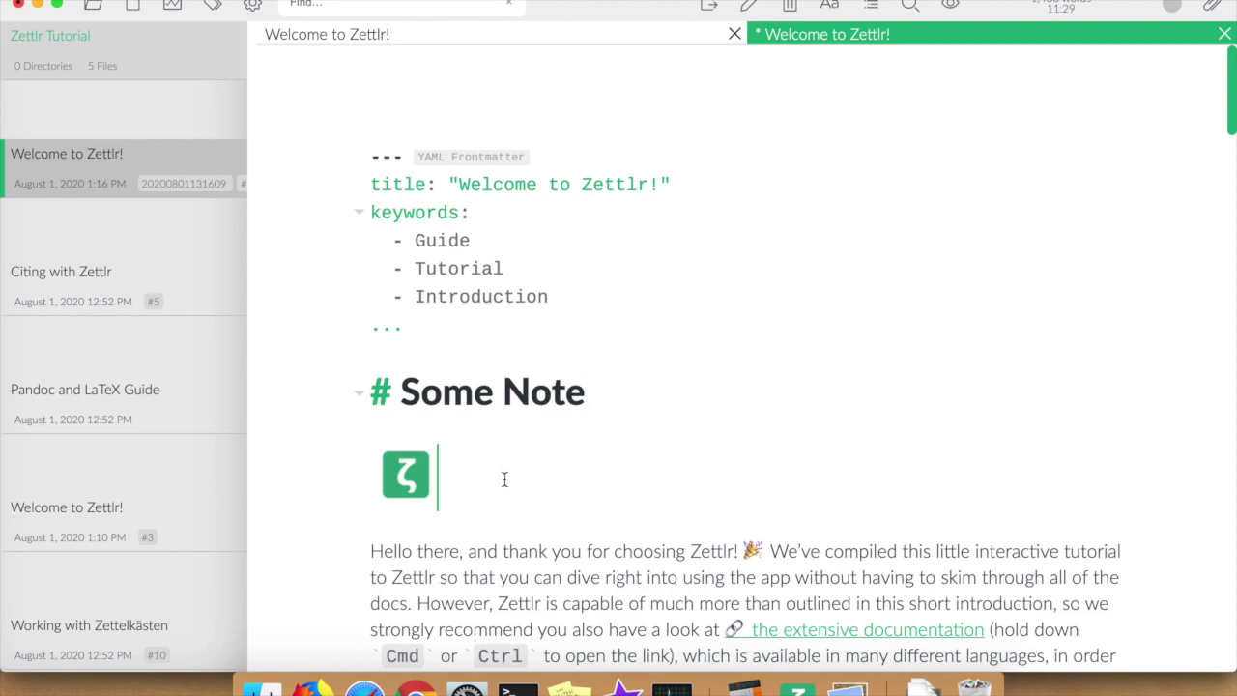
scroll(503, 480, down, 3)
click(414, 355)
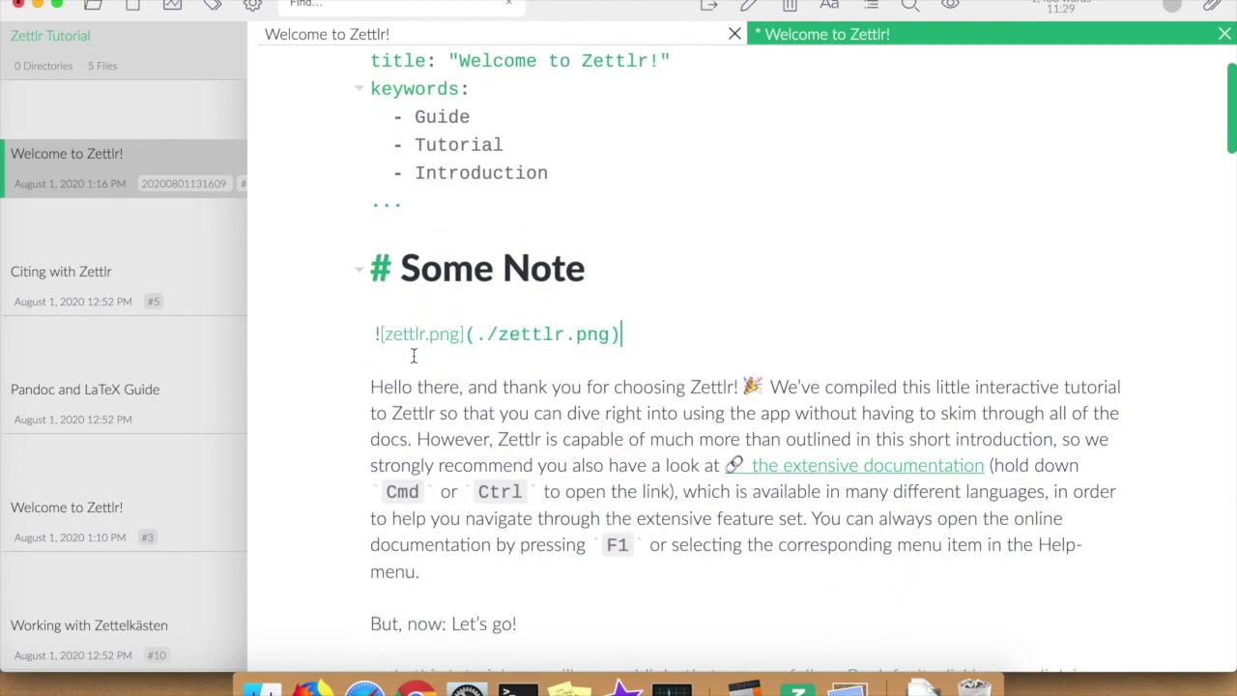
triple_click(414, 355)
Delete the logo and tutorial text, leaving only 'Some random markdown note.', and save.
key(BackSpace)
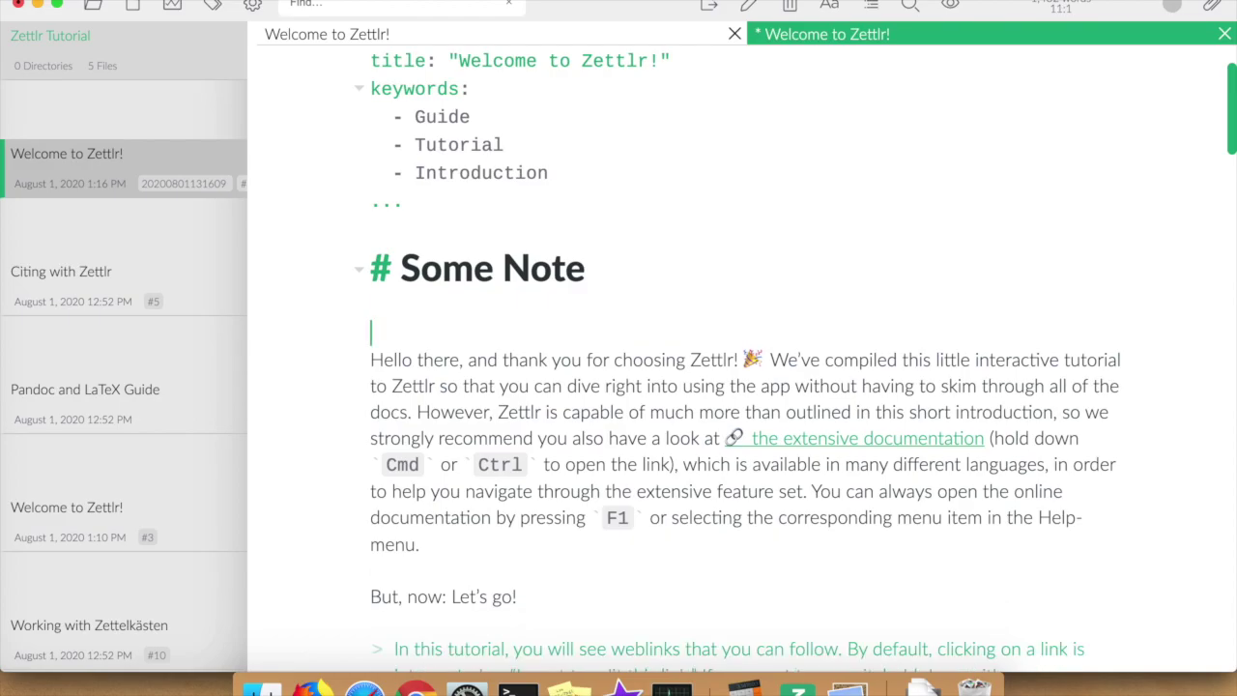
scroll(387, 319, down, 1)
drag(371, 310, 1127, 668)
key(BackSpace)
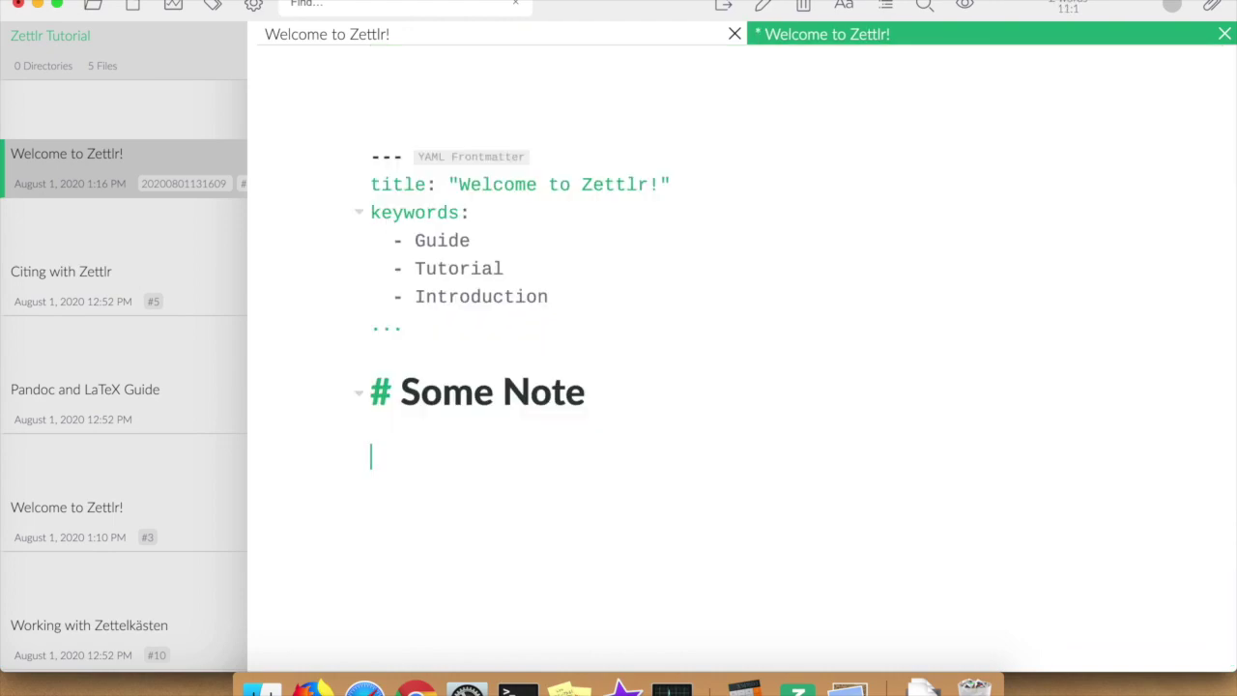
text(Some random markdown now)
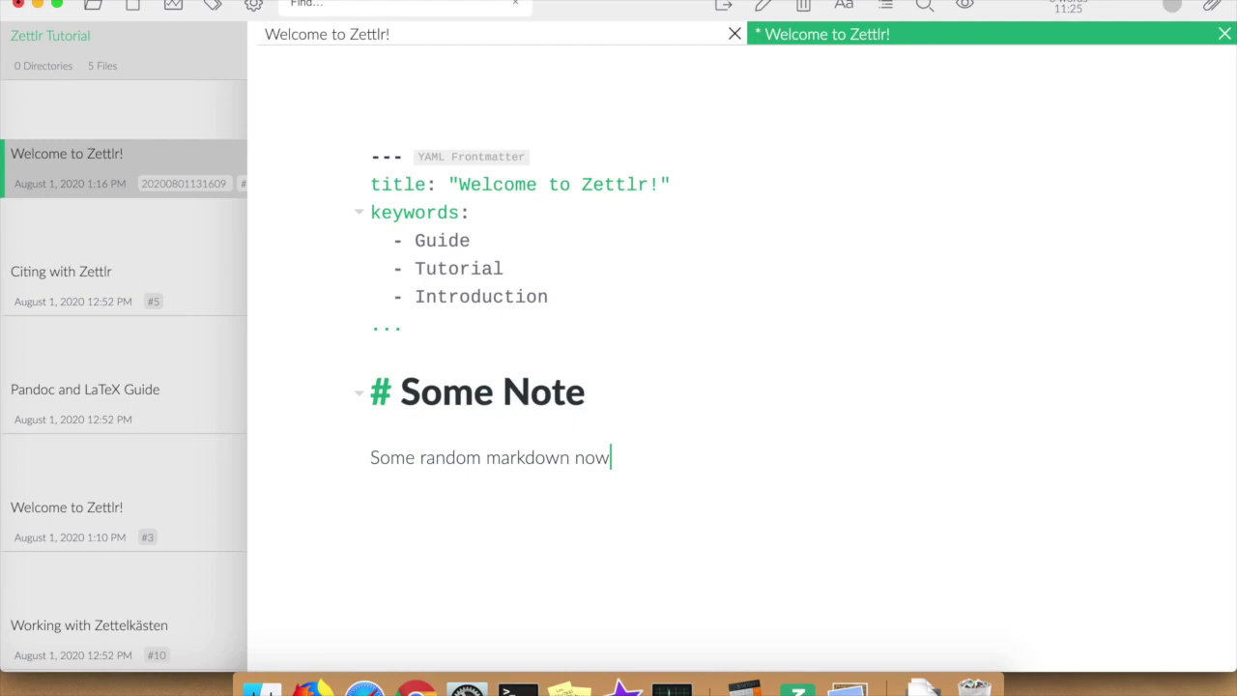
key(BackSpace)
text(te.)
key(super+s)
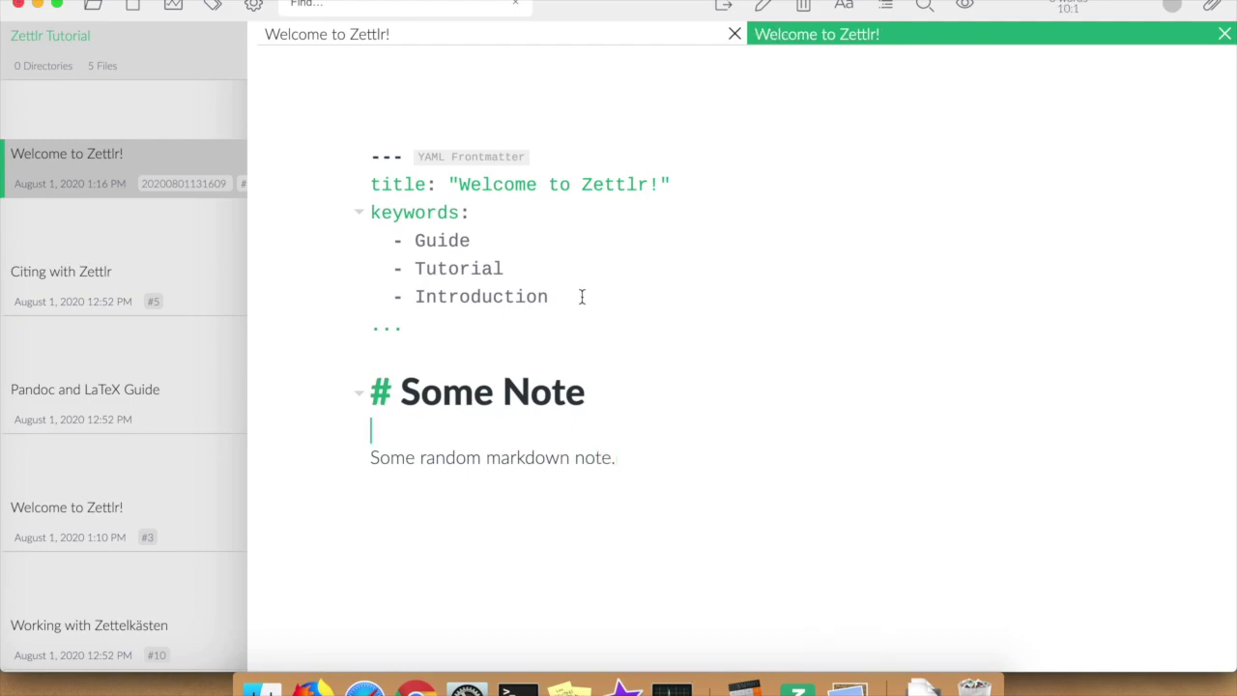
Replace the YAML keywords with 'random note' and save.
drag(654, 295, 416, 241)
text(rand)
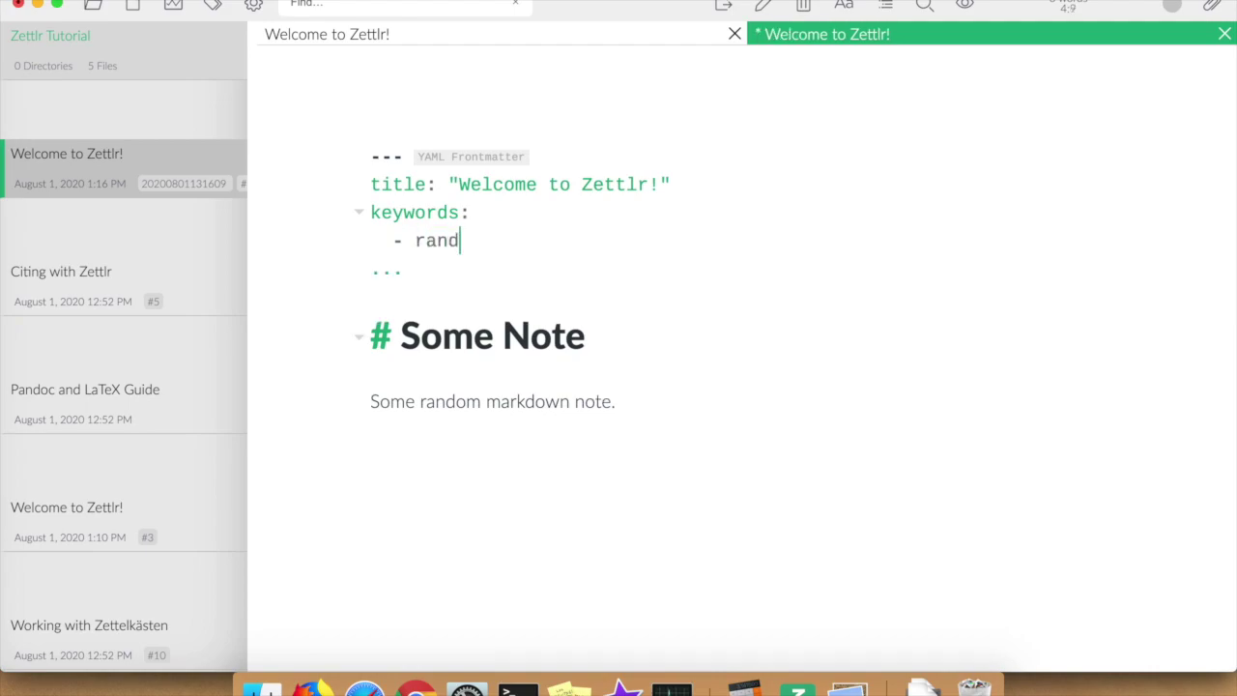
text(om note)
key(super+s)
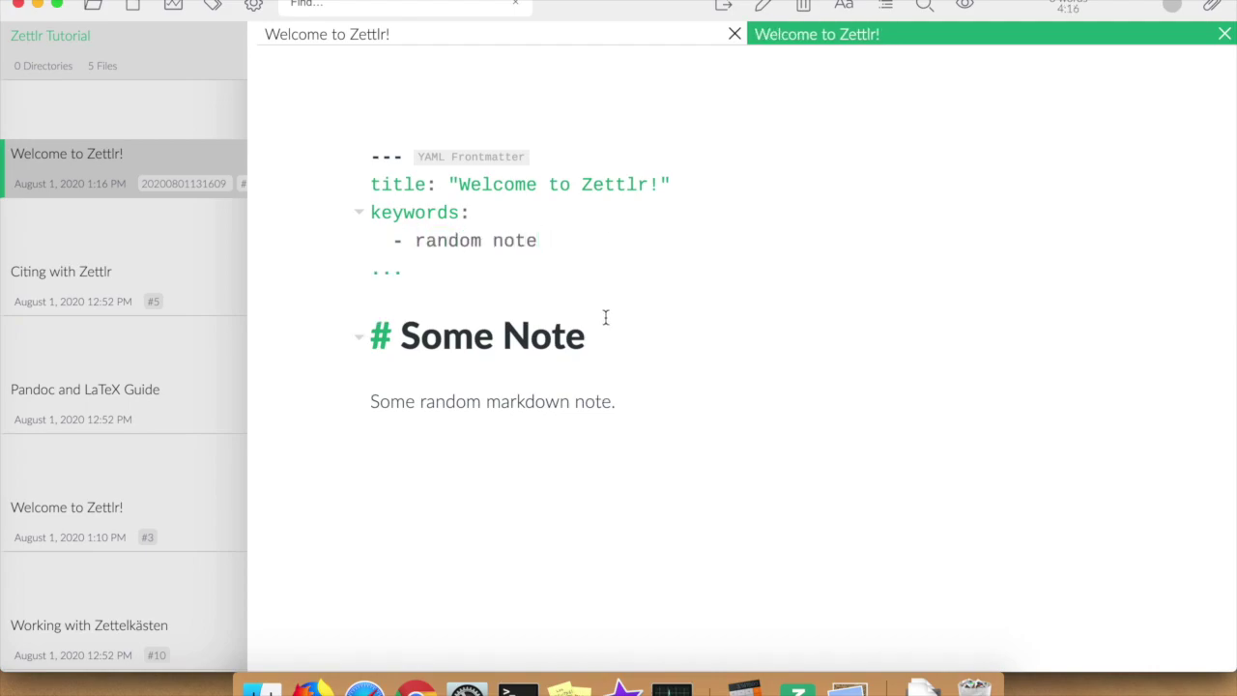
Set the frontmatter title to 'Some Note' and save the note.
drag(587, 334, 401, 331)
key(super+c)
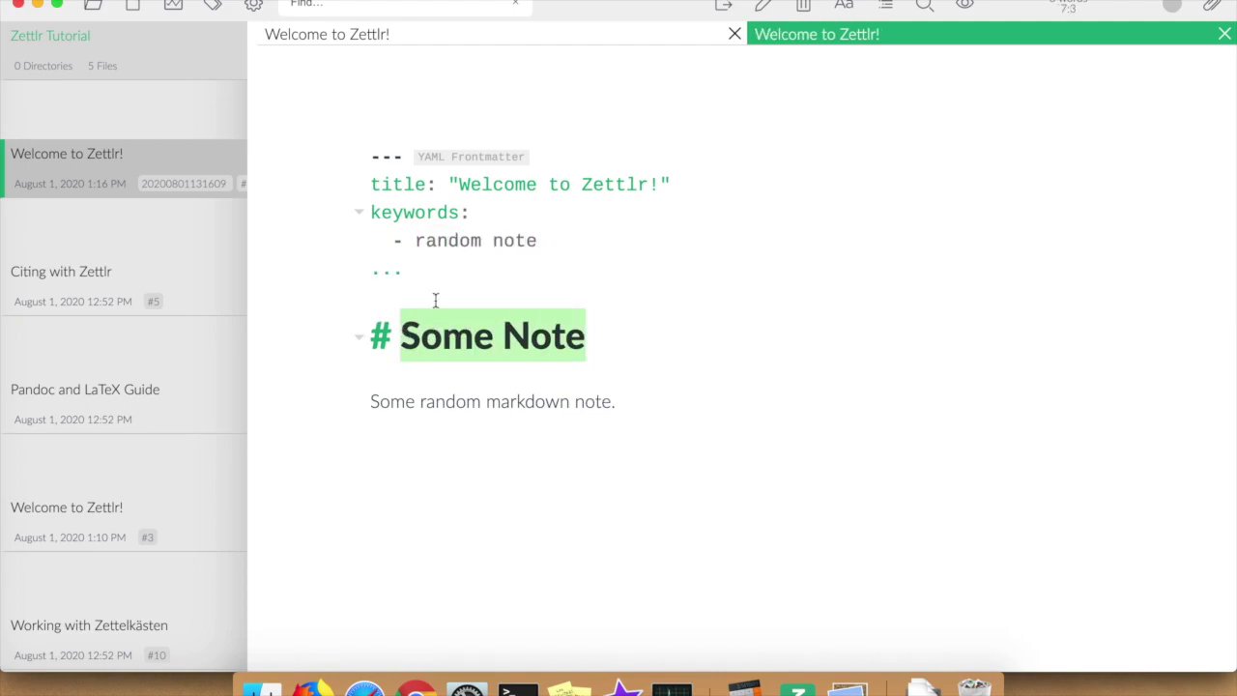
drag(664, 184, 456, 184)
key(super+v)
click(629, 246)
key(super+s)
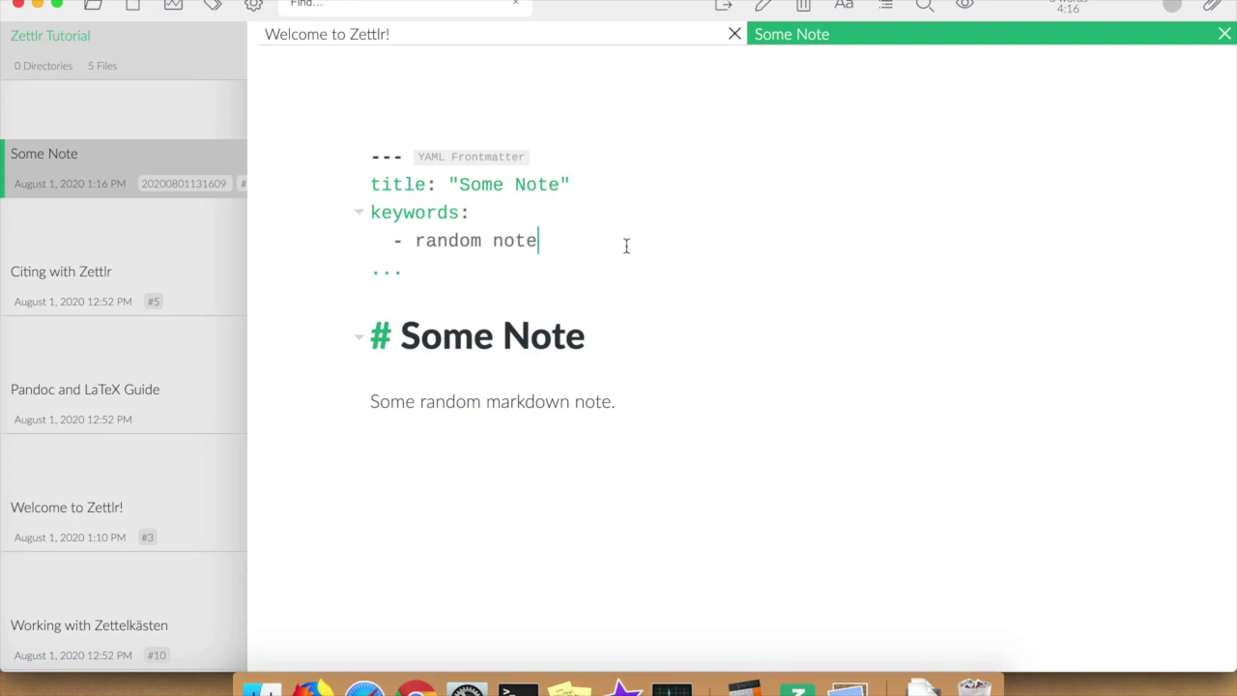
click(415, 689)
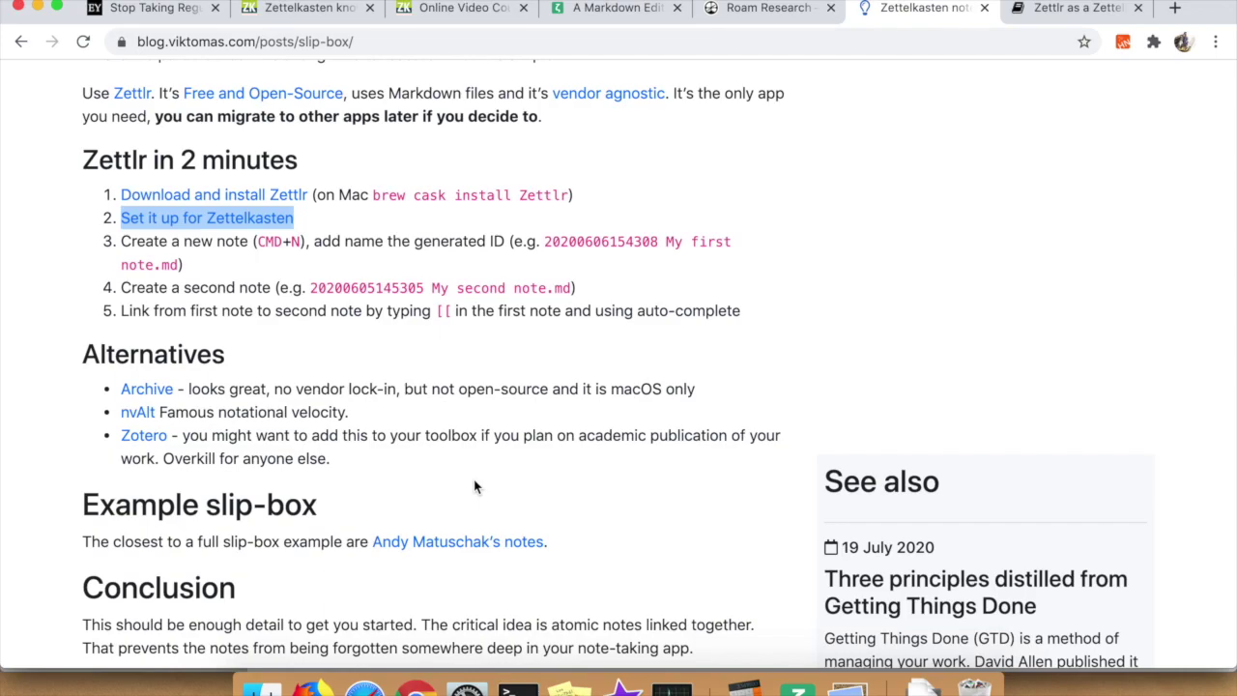
In Zettlr, begin a new note but cancel it, placing the caret after 'random'.
click(796, 688)
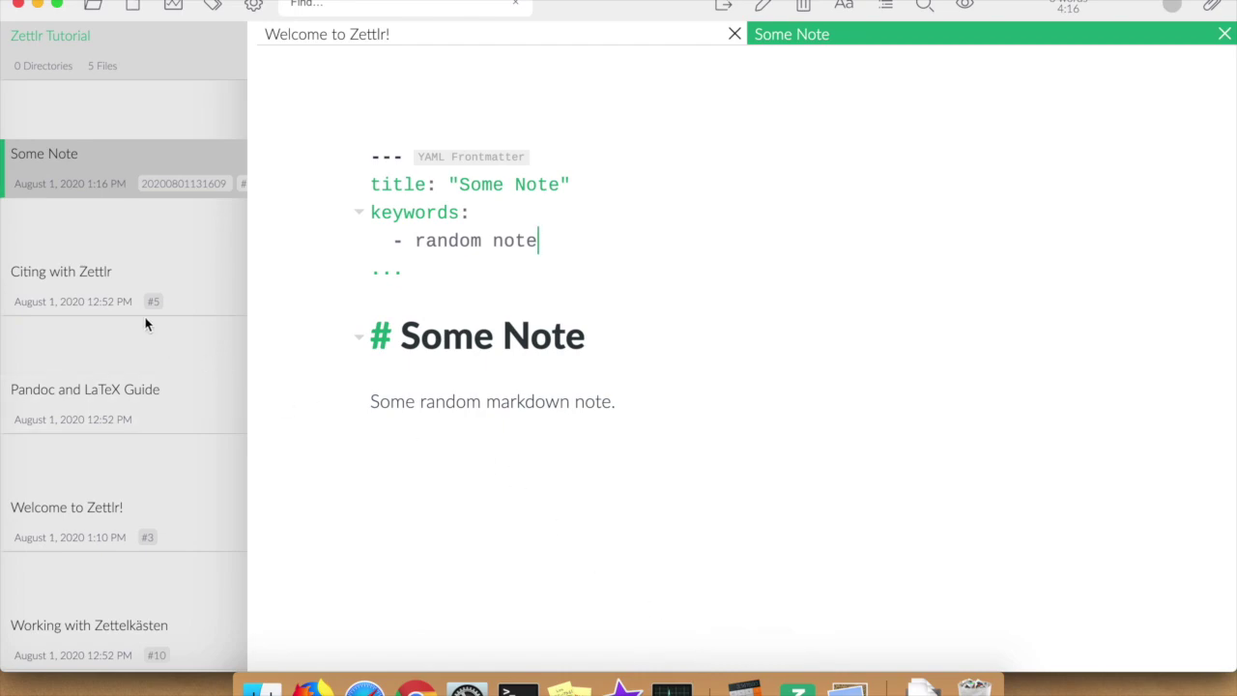
key(super+n)
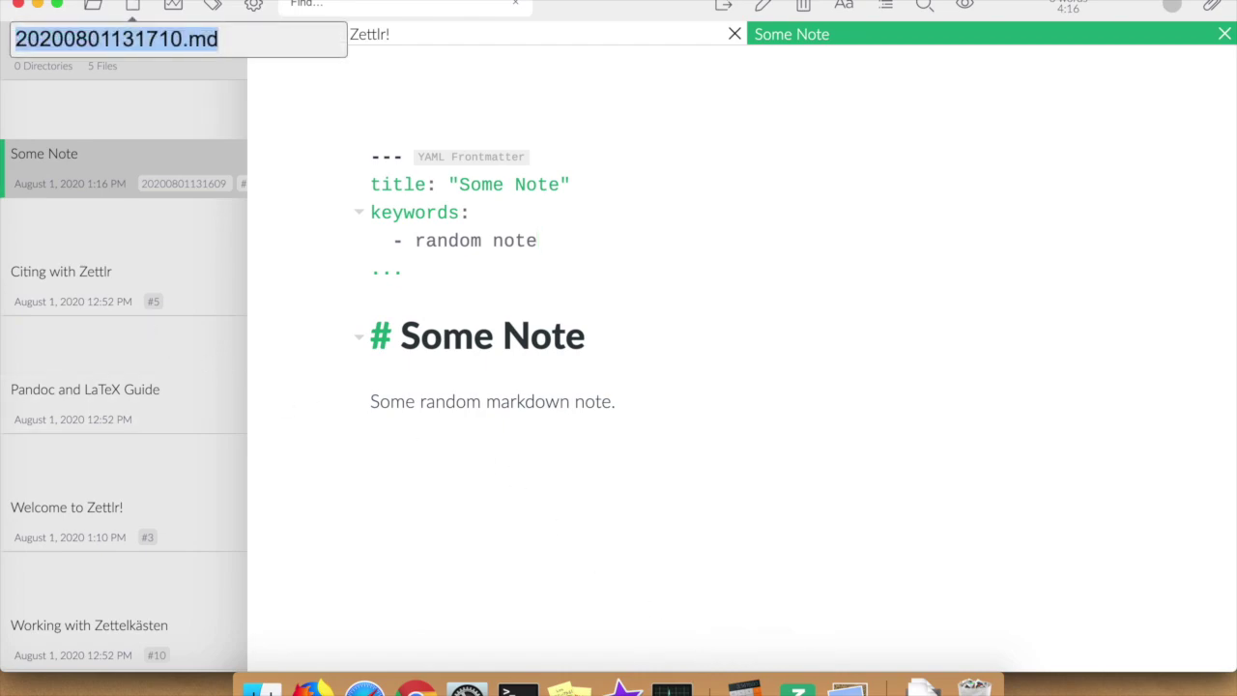
key(Escape)
click(482, 394)
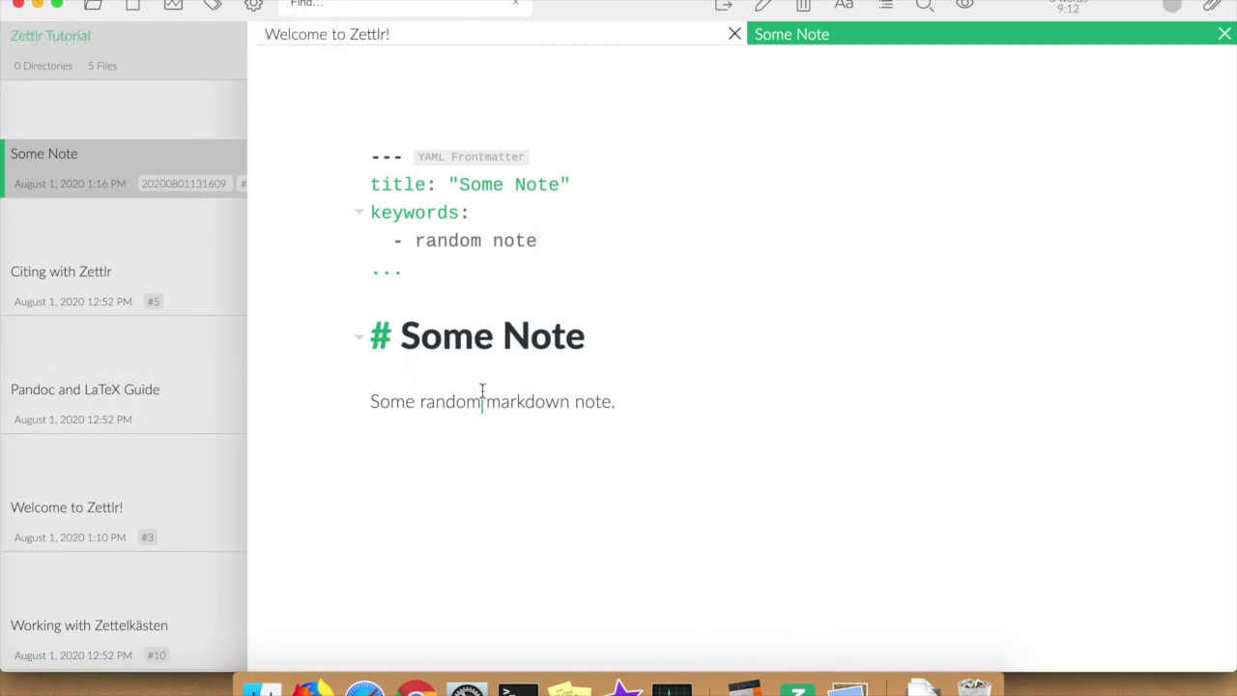
Add then undo stray bold markers, and open the new-note prompt for 20200801131722.md.
click(416, 688)
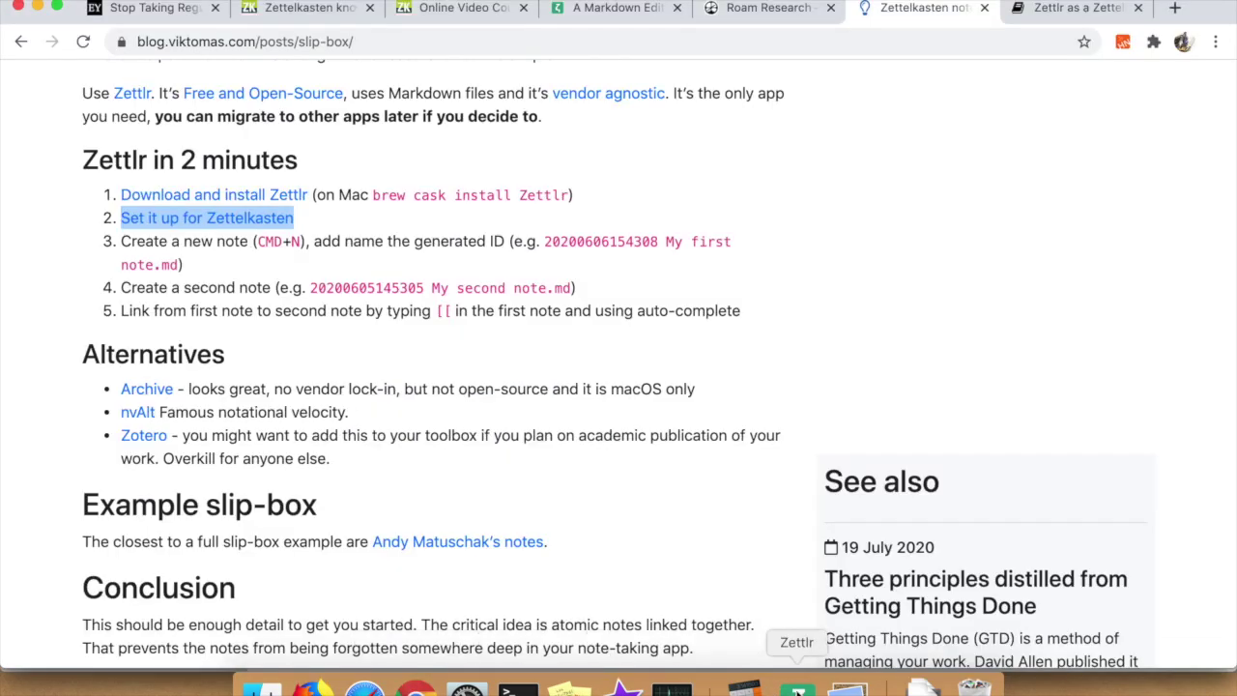
click(798, 690)
key(super+b)
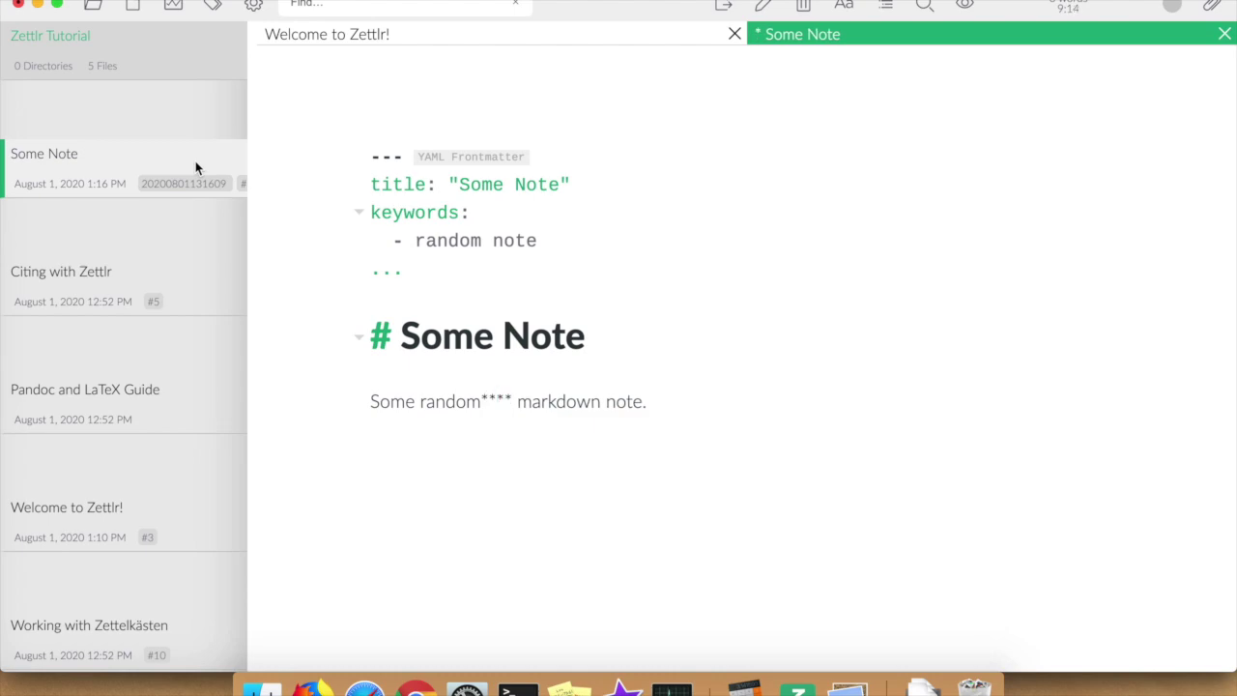
key(BackSpace)
key(super+z)
key(super+z)
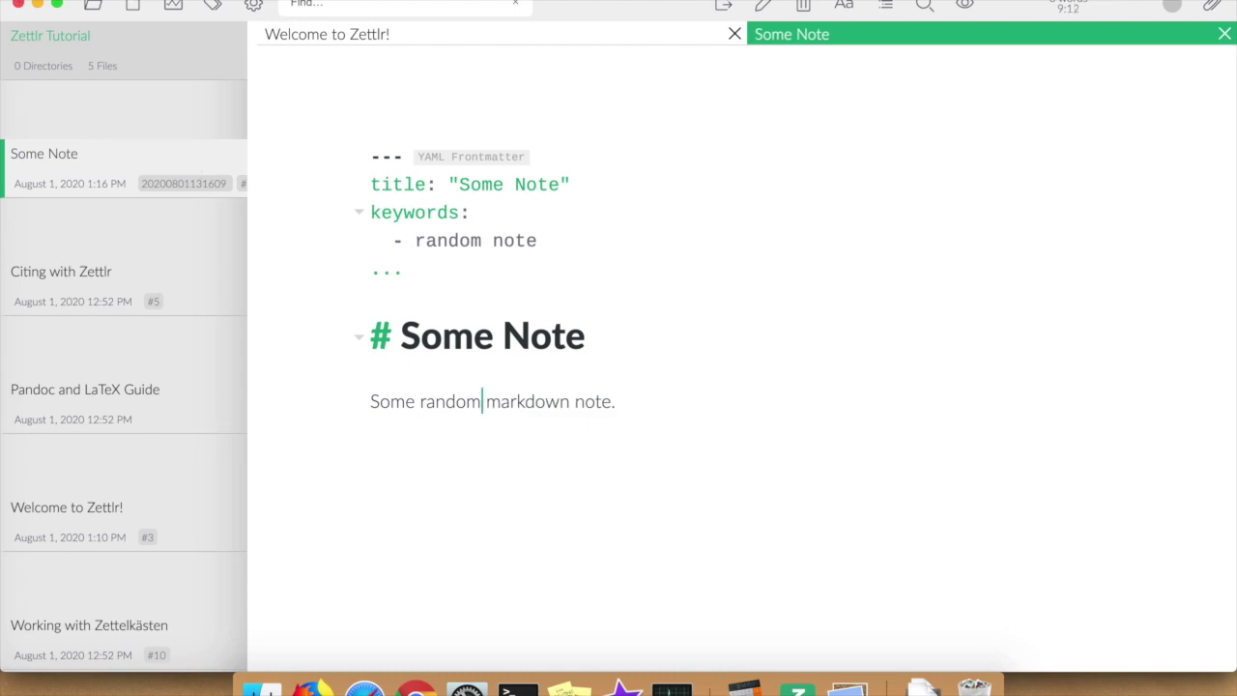
key(super+n)
Create the new note, adding 'Some other Random Note' before .md in its name.
key(Left)
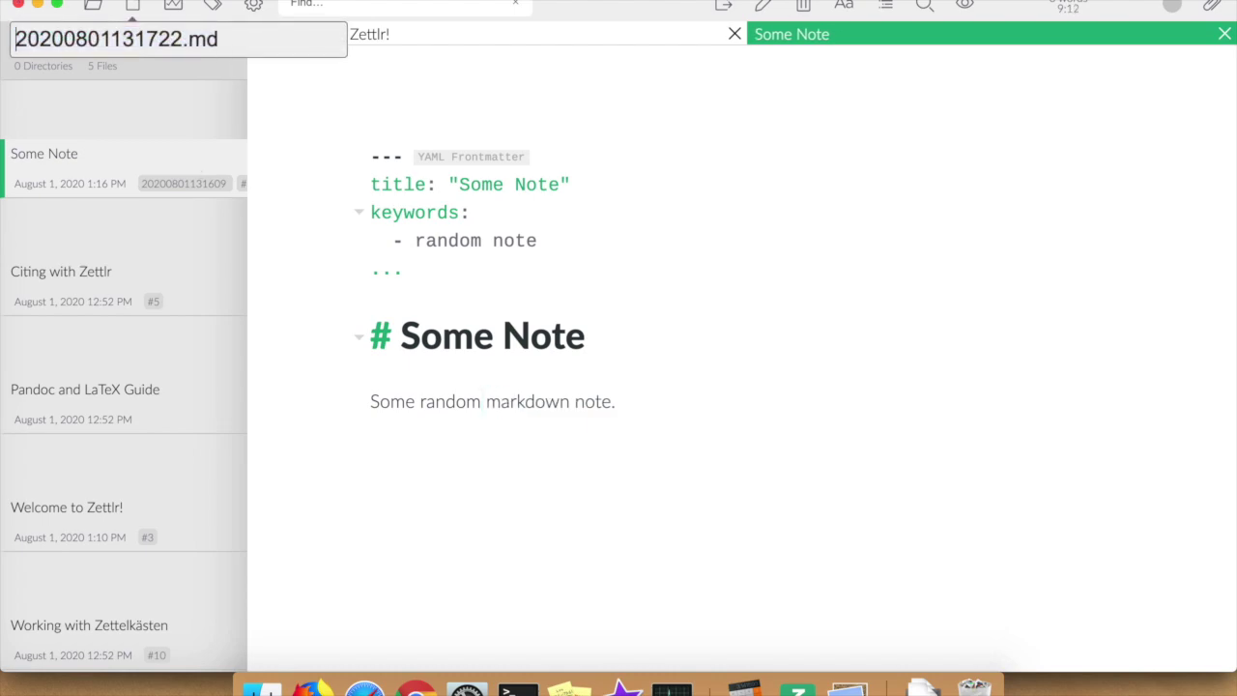
key(alt+Right)
text(Some )
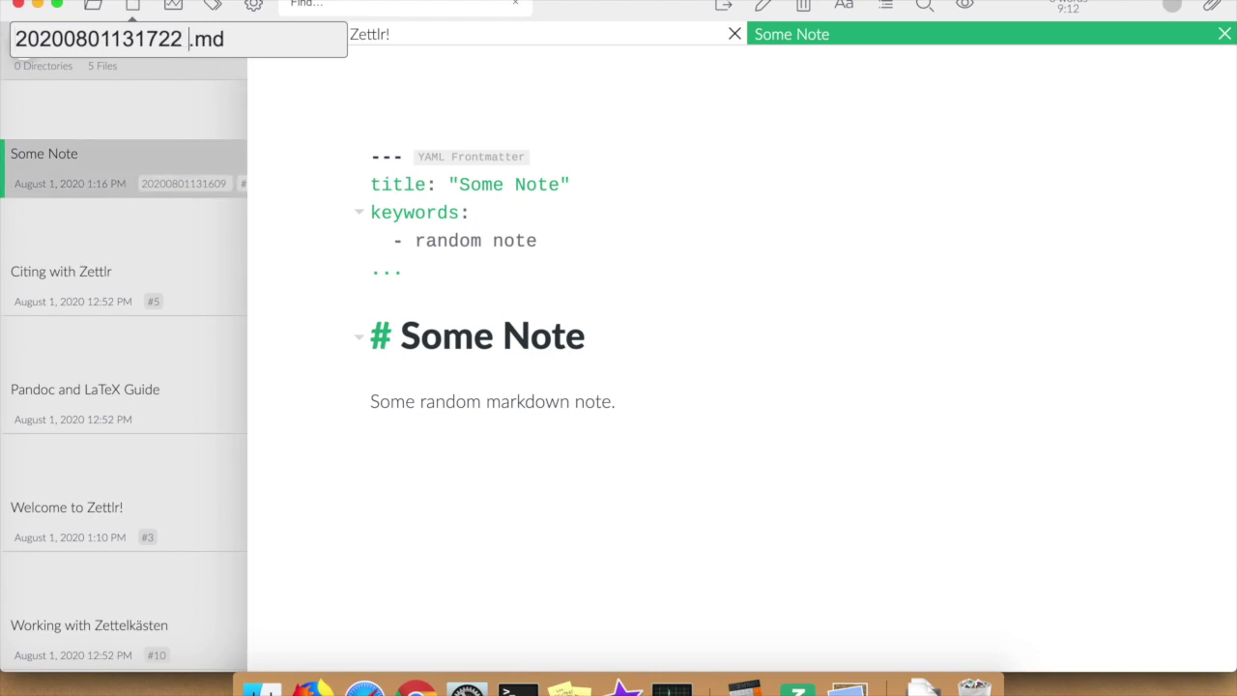
text(other Random)
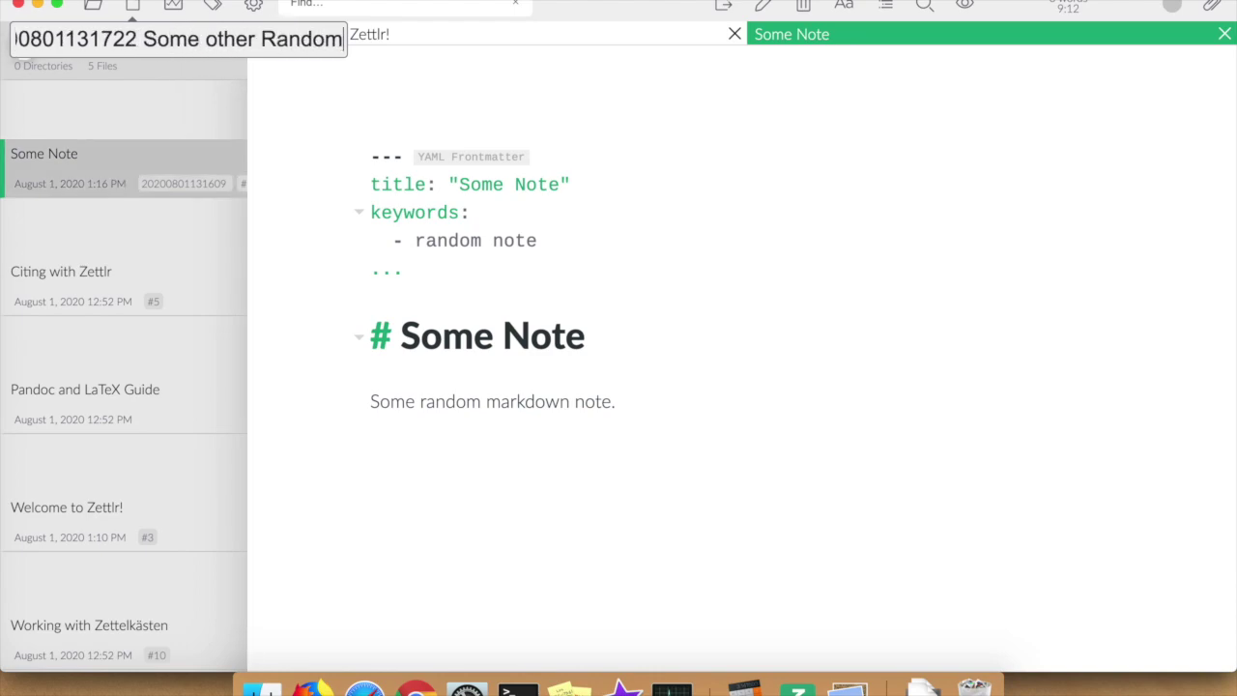
text( Note)
key(Return)
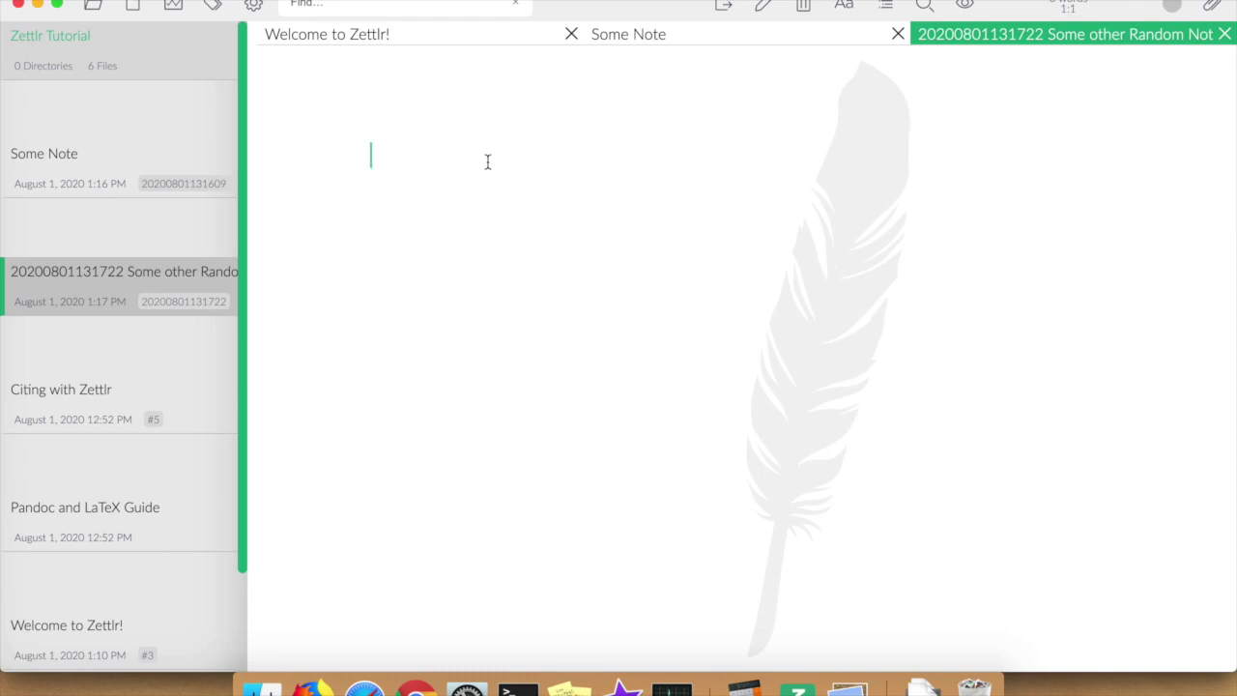
Copy all of Some Note's content into the new note.
click(642, 36)
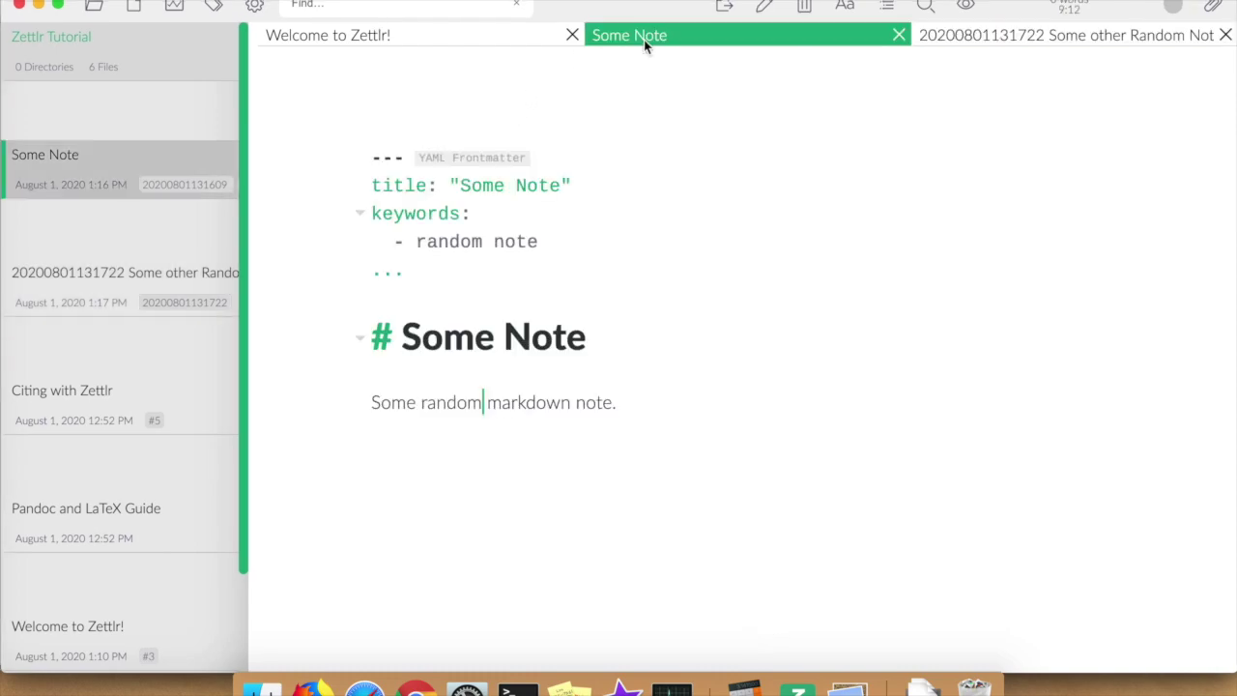
key(super+a)
key(super+c)
click(1020, 33)
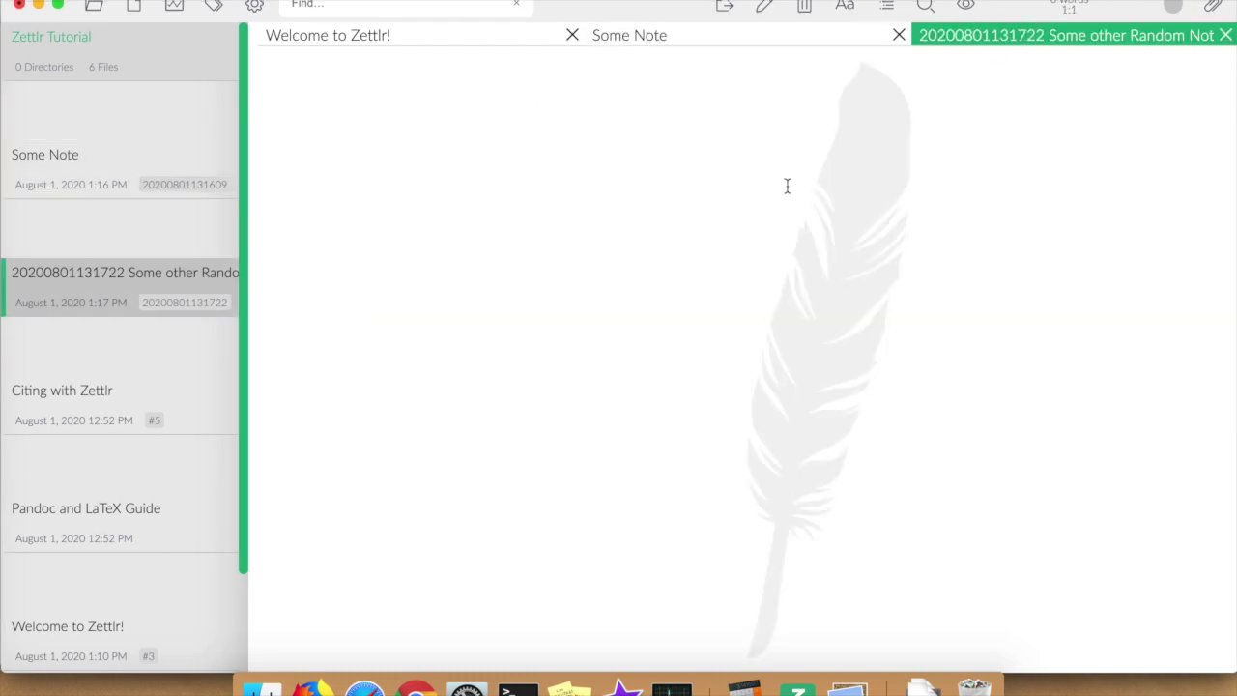
key(super+v)
Change the copied YAML title to 'Some Random Note #2'.
click(550, 185)
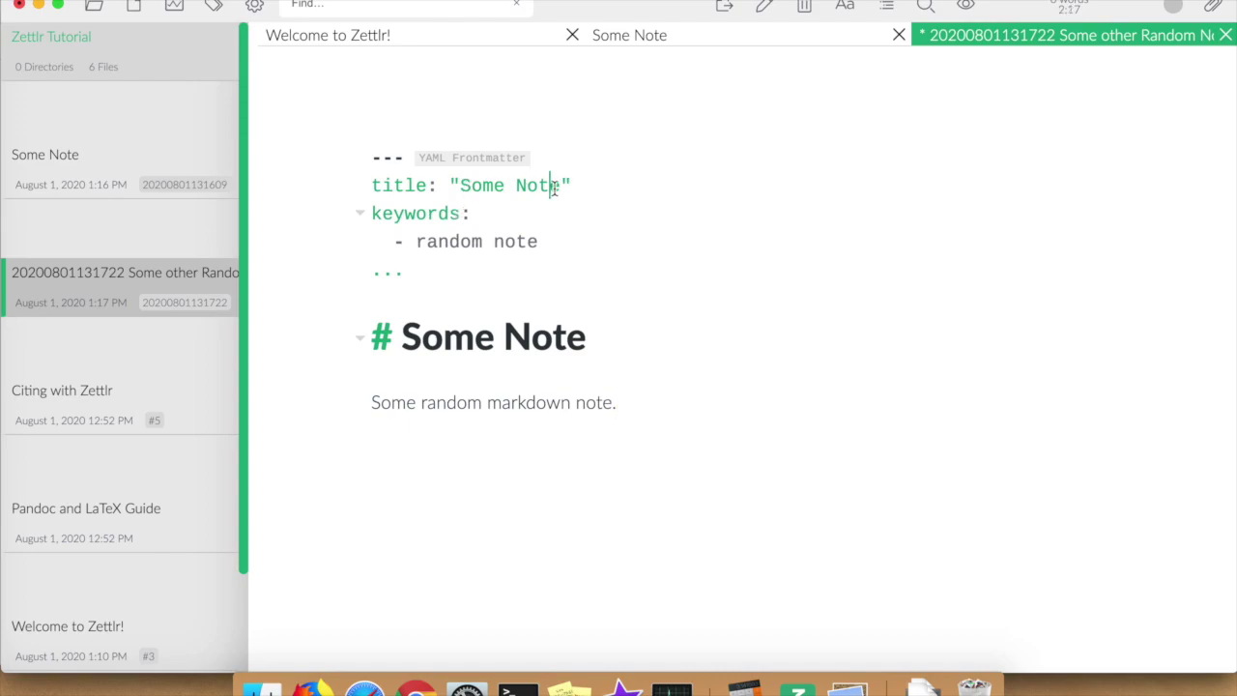
key(BackSpace)
key(Right)
key(BackSpace)
key(BackSpace)
key(BackSpace)
key(BackSpace)
text(Ranom)
key(BackSpace)
key(BackSpace)
text(dom Note )
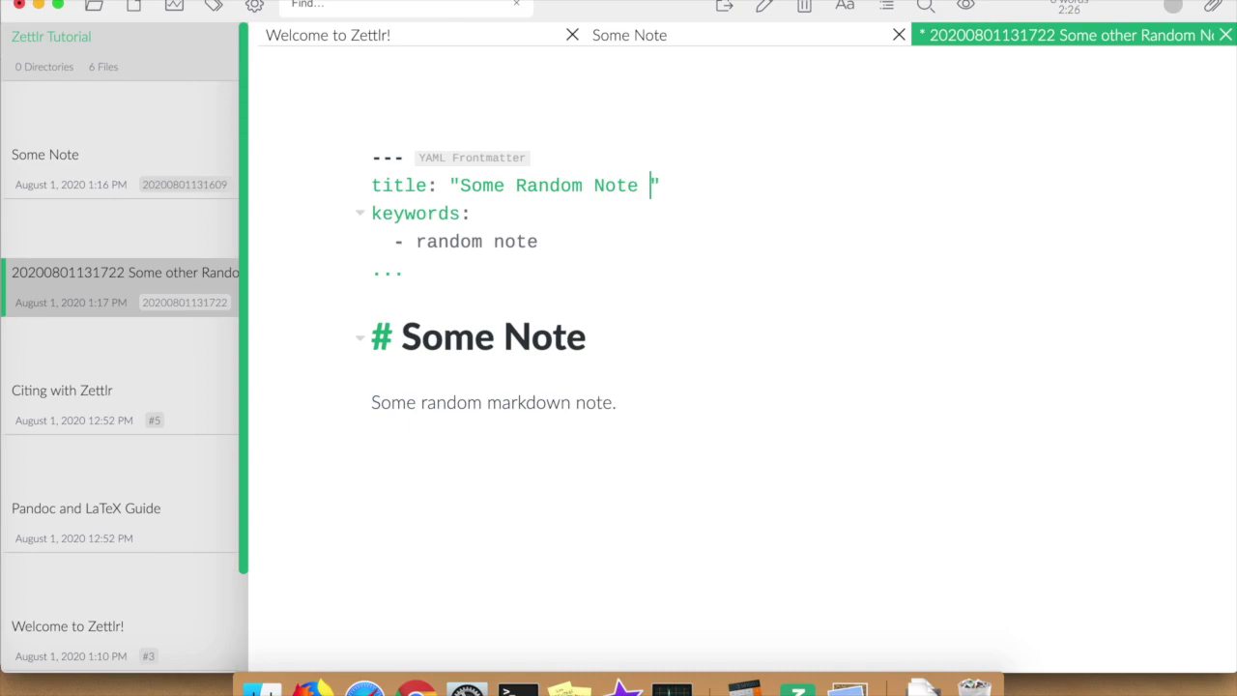
text(#2)
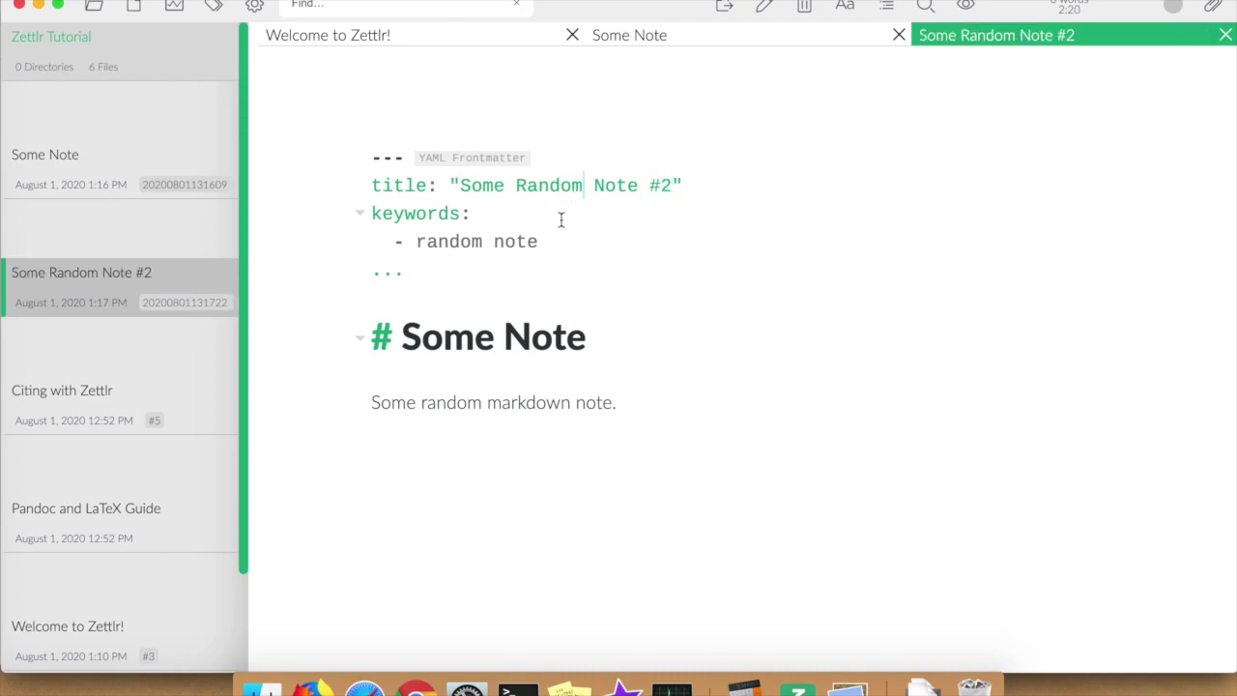
click(560, 218)
click(547, 241)
click(649, 413)
key(Return)
key(Return)
text([[)
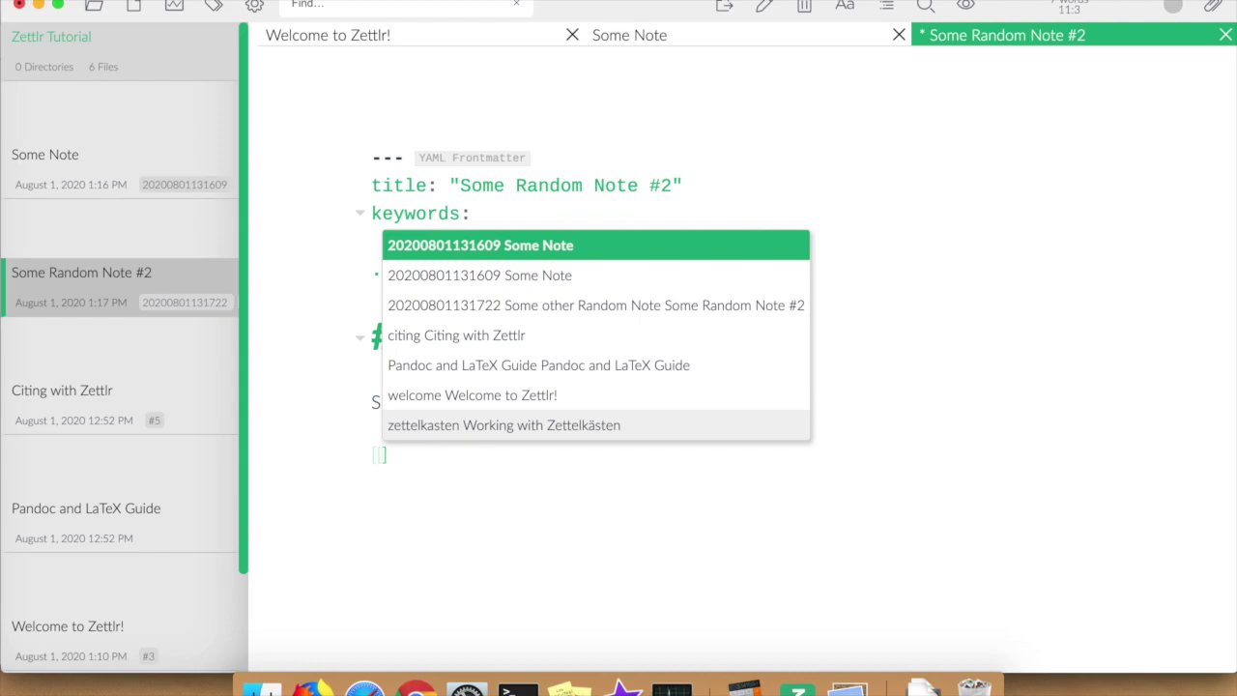
key(Return)
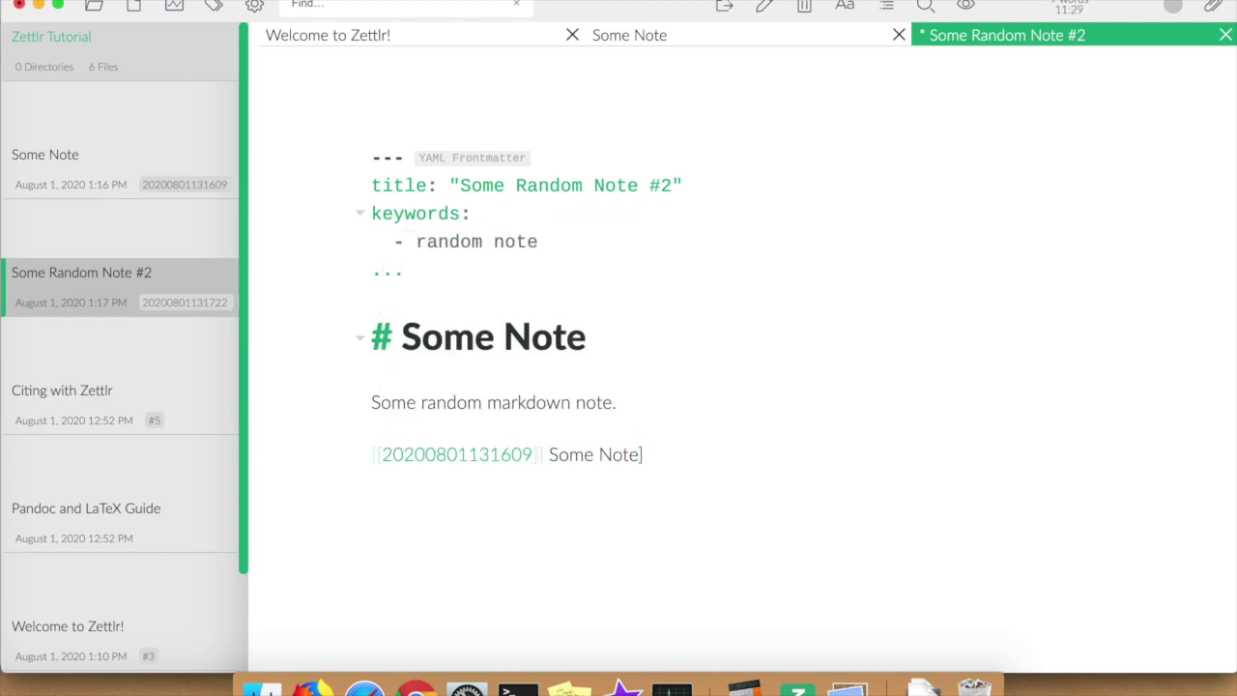
key(super+z)
key(super+z)
key(super+z)
key(super+z)
key(super+z)
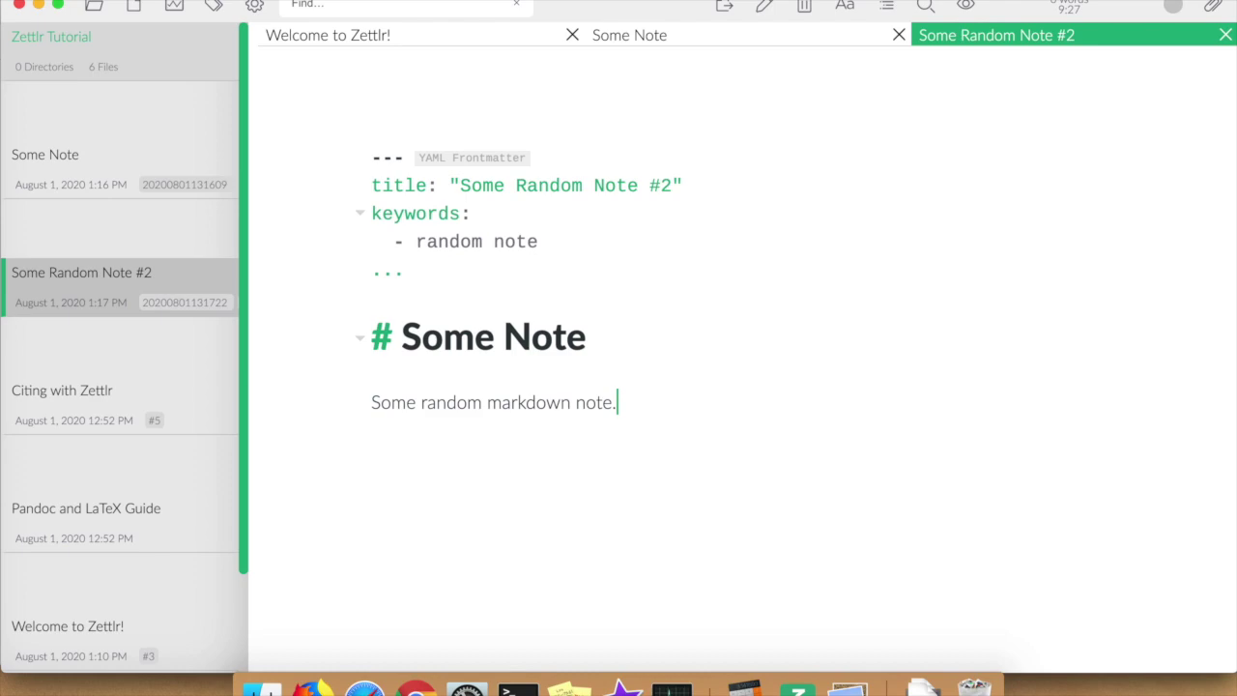
key(Return)
text([[)
key(Return)
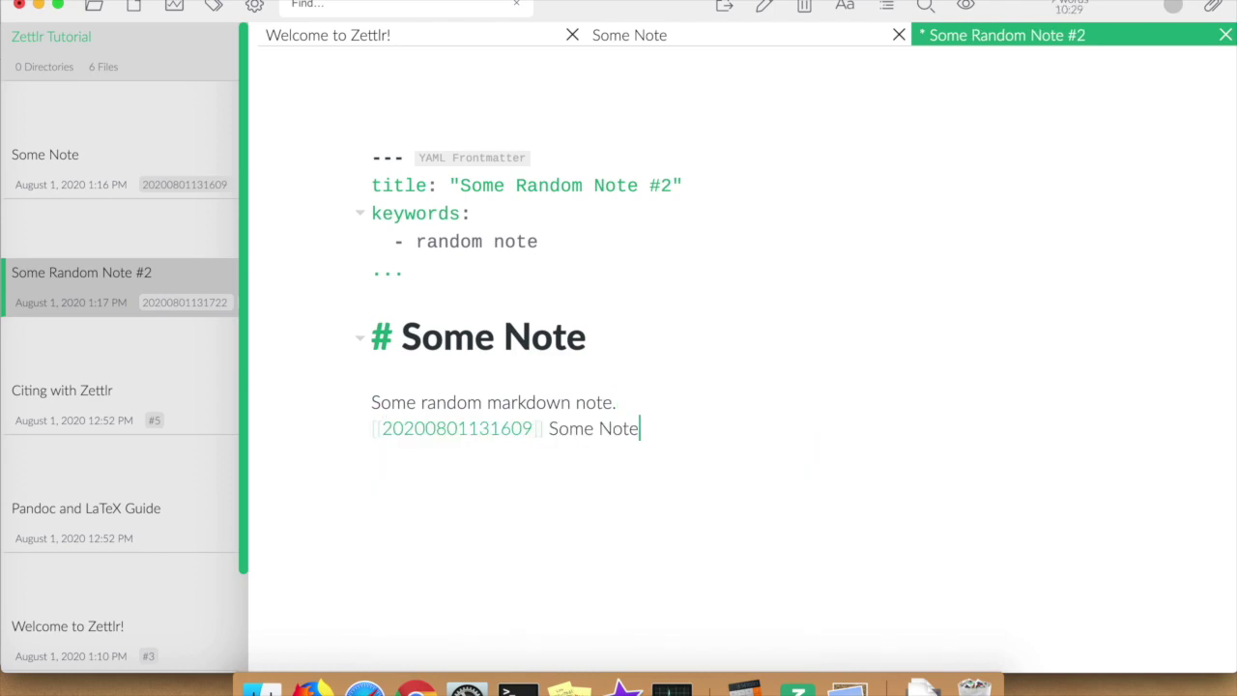
click(776, 407)
key(super+s)
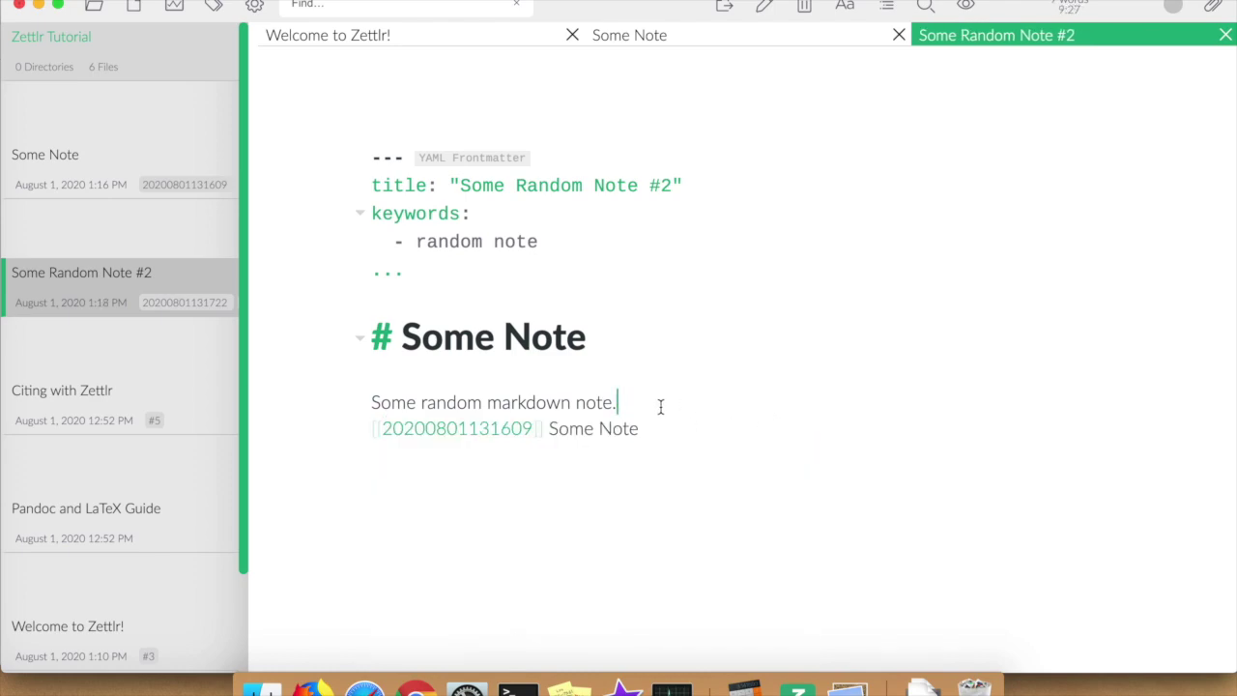
Add a blank line above the link and save the note again.
key(Return)
key(Return)
click(612, 392)
key(super+s)
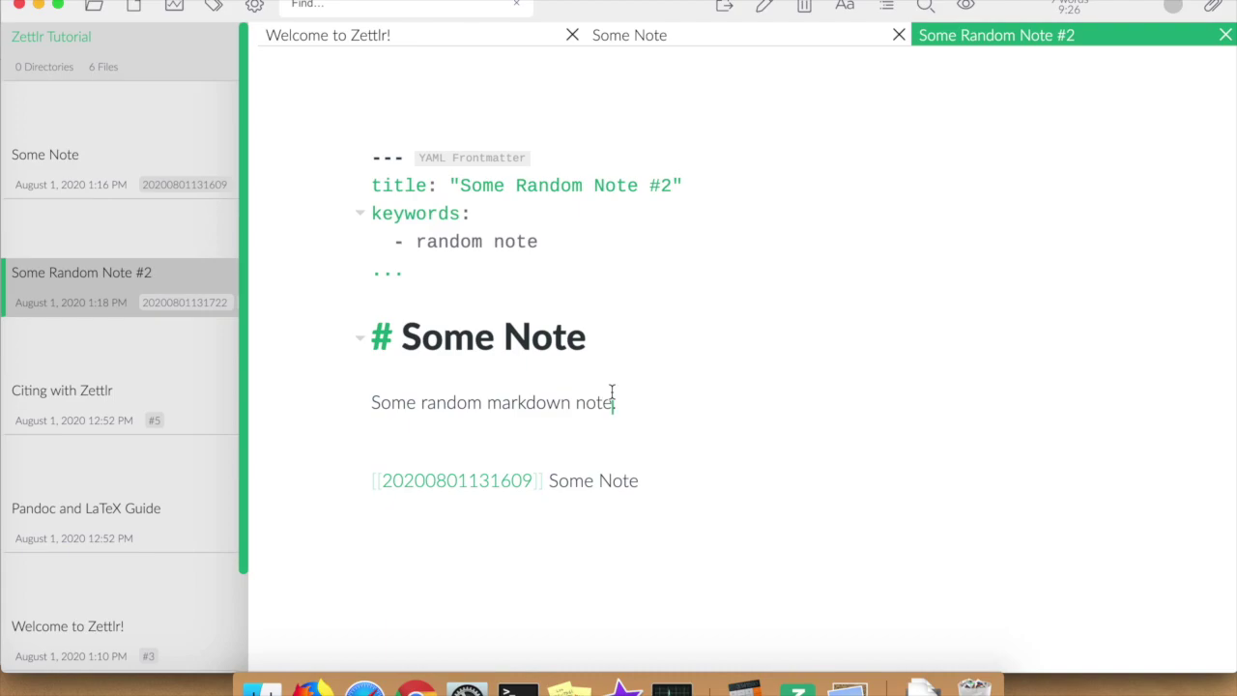
click(493, 484)
click(725, 408)
super+click(503, 479)
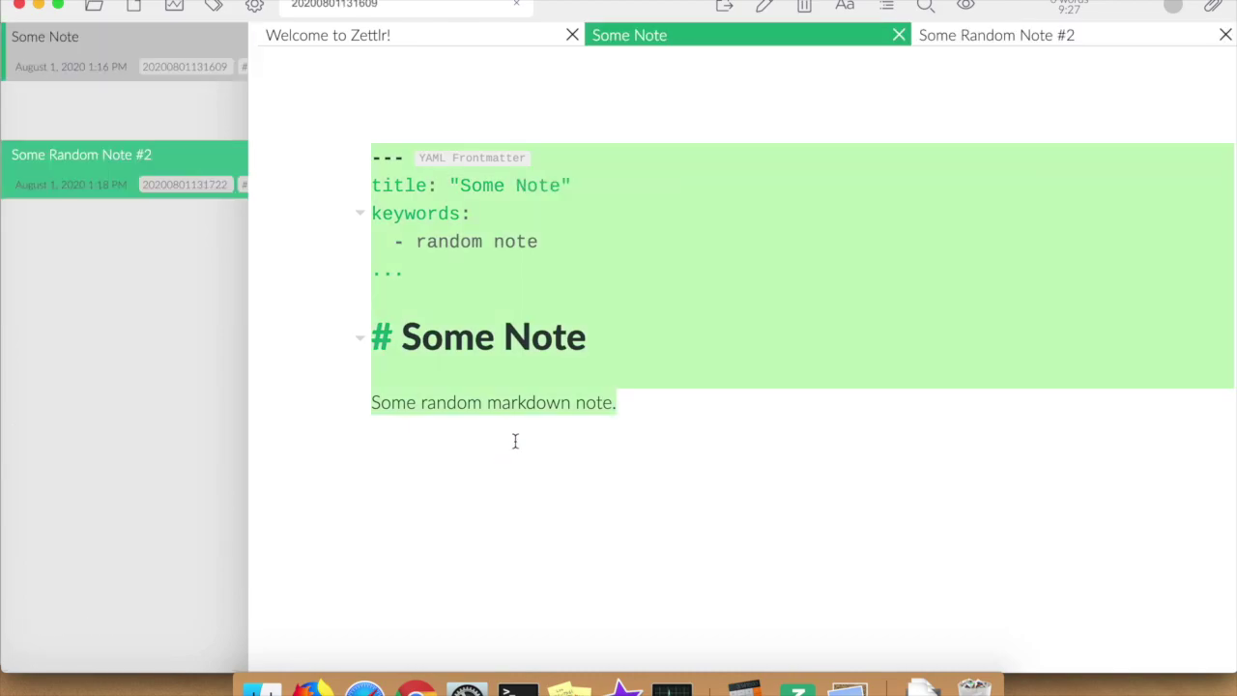